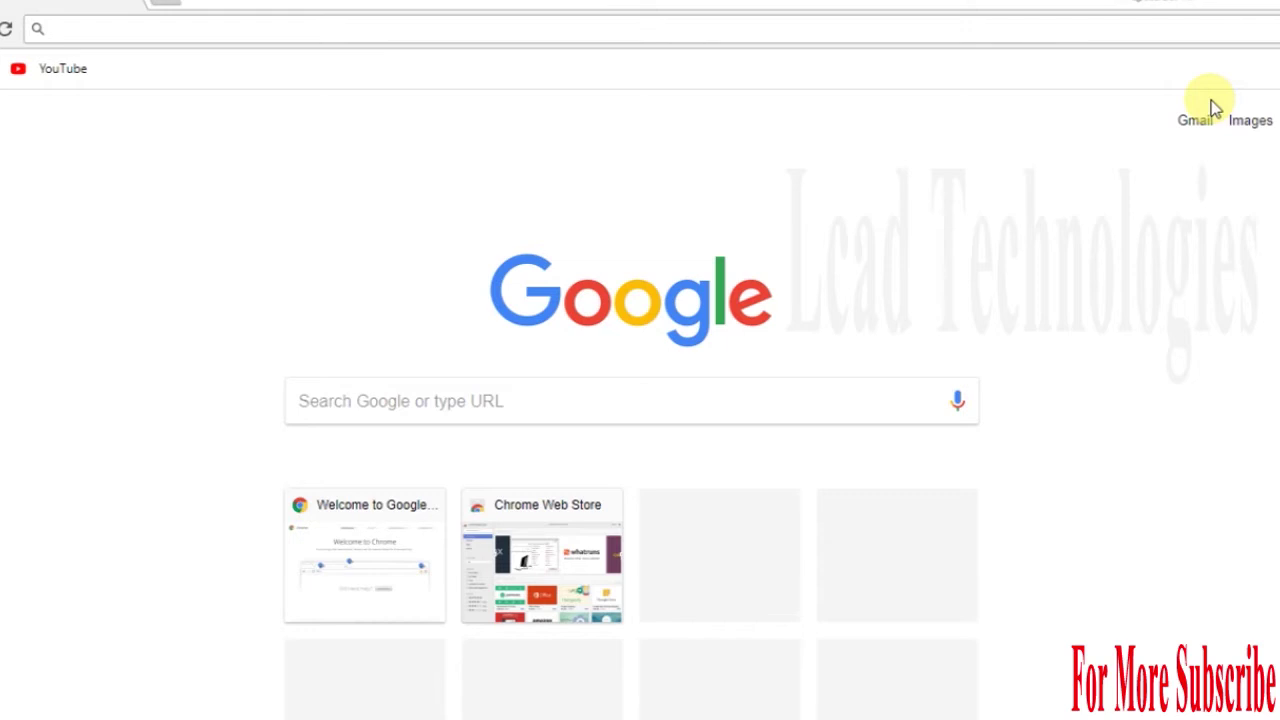
# Search Google for 'autodesk student' using the address bar suggestion
pyautogui.click(210, 27)
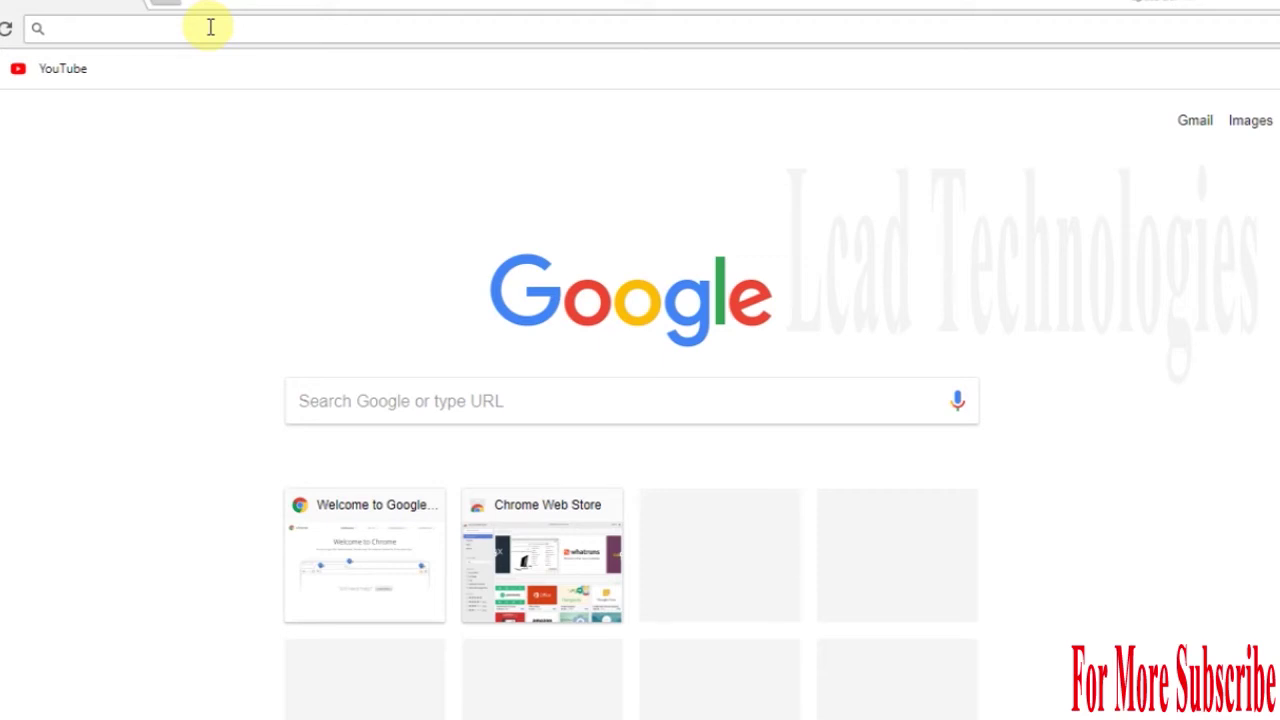
pyautogui.write('au')
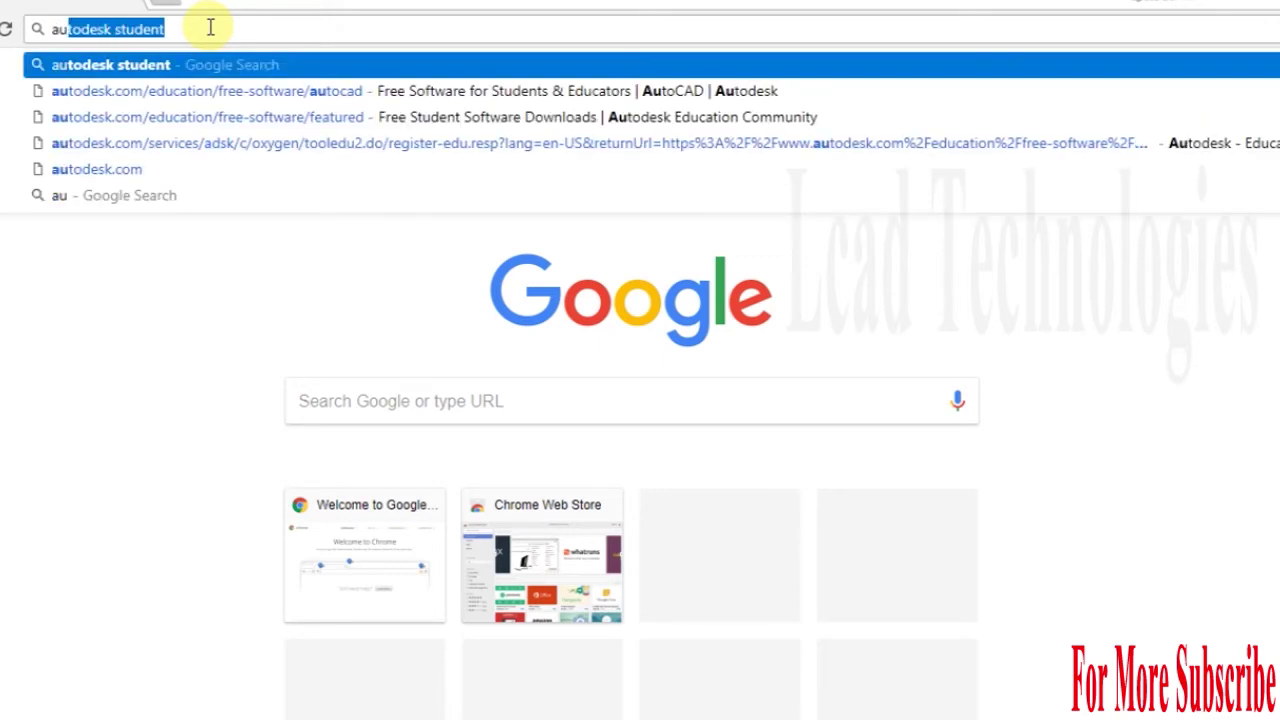
pyautogui.click(177, 64)
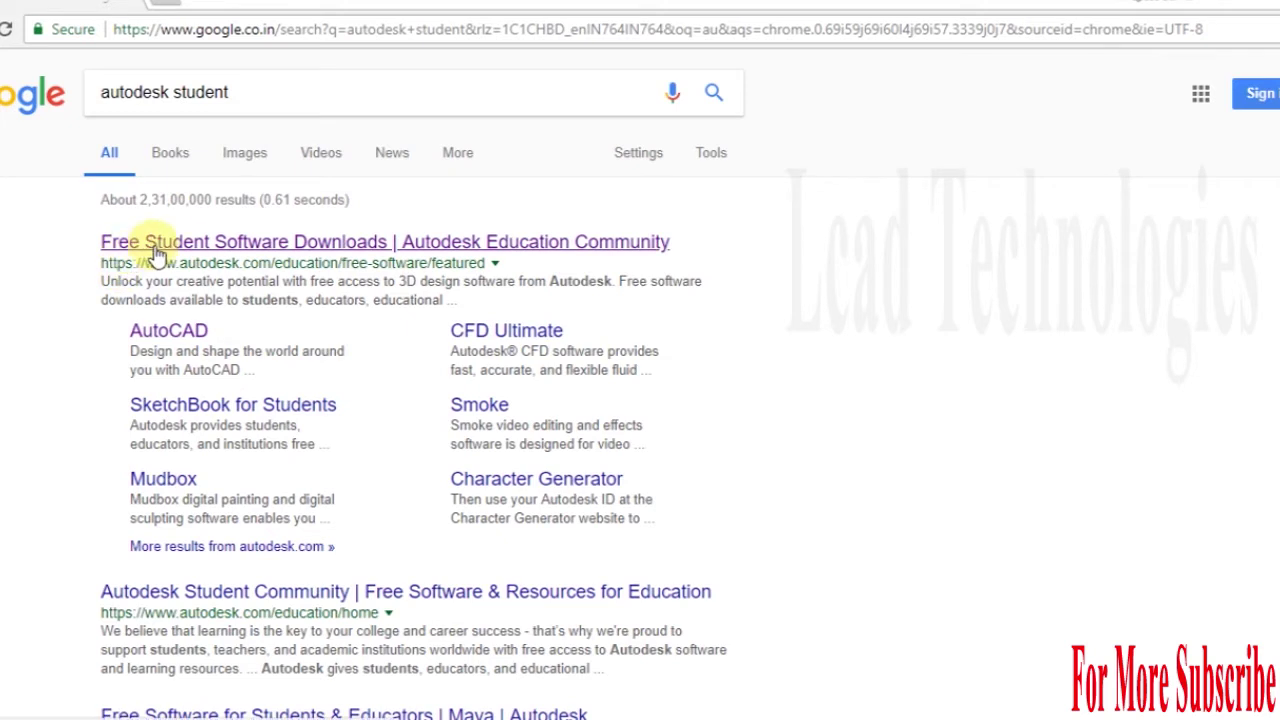
# Open the Free Student Software Downloads result and go to the AutoCAD product card
pyautogui.click(330, 250)
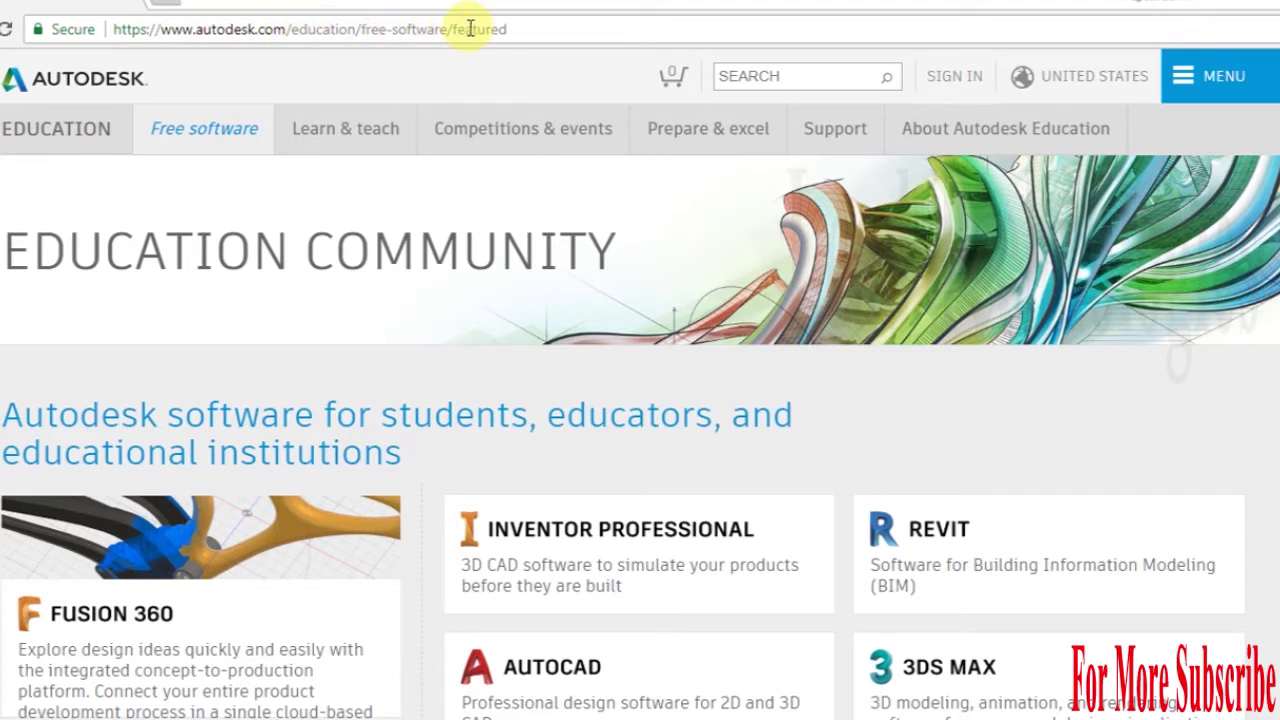
pyautogui.scroll(-2, 486, 100)
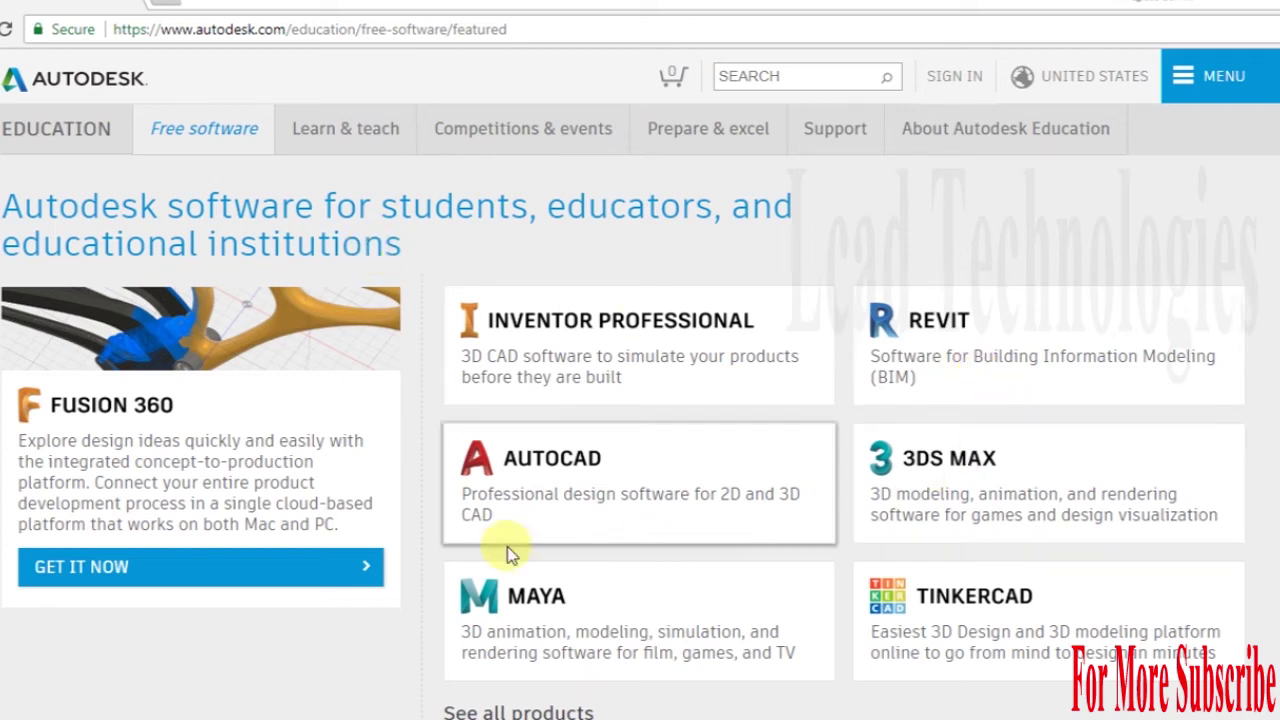
pyautogui.click(562, 483)
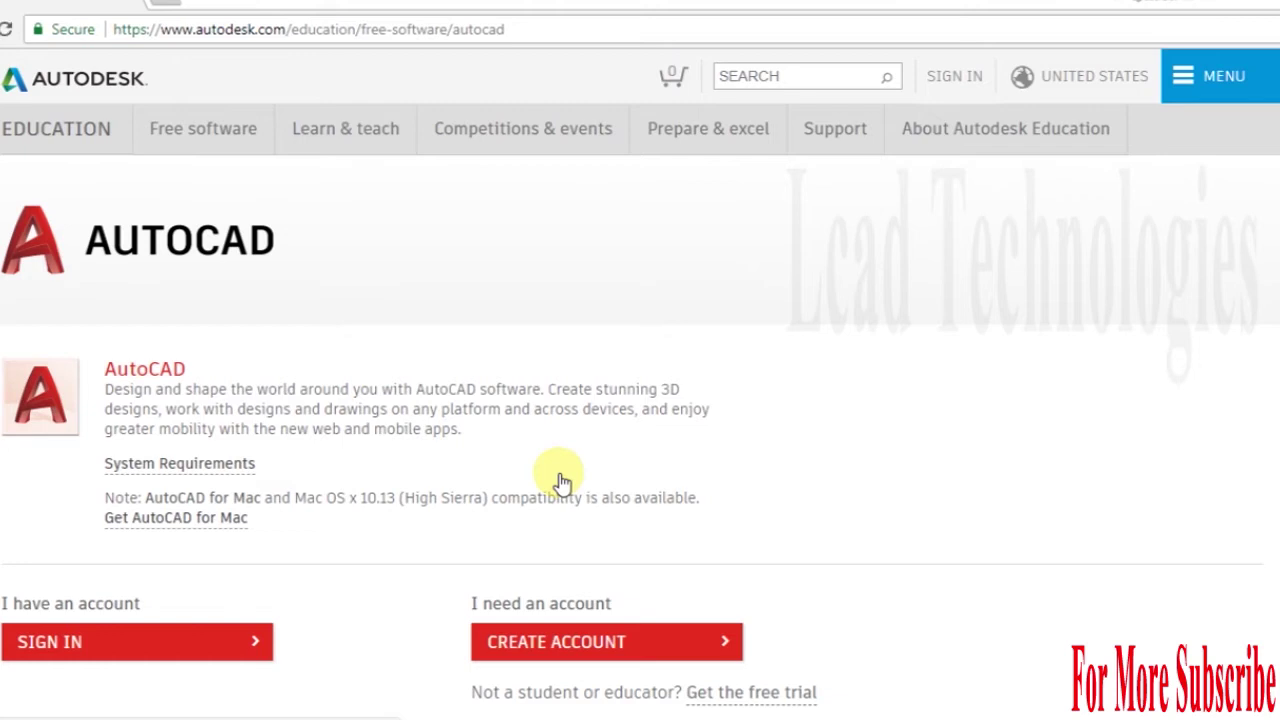
# Scroll the AutoCAD page and open the 'Get Education Benefits' registration form
pyautogui.scroll(-2, 555, 483)
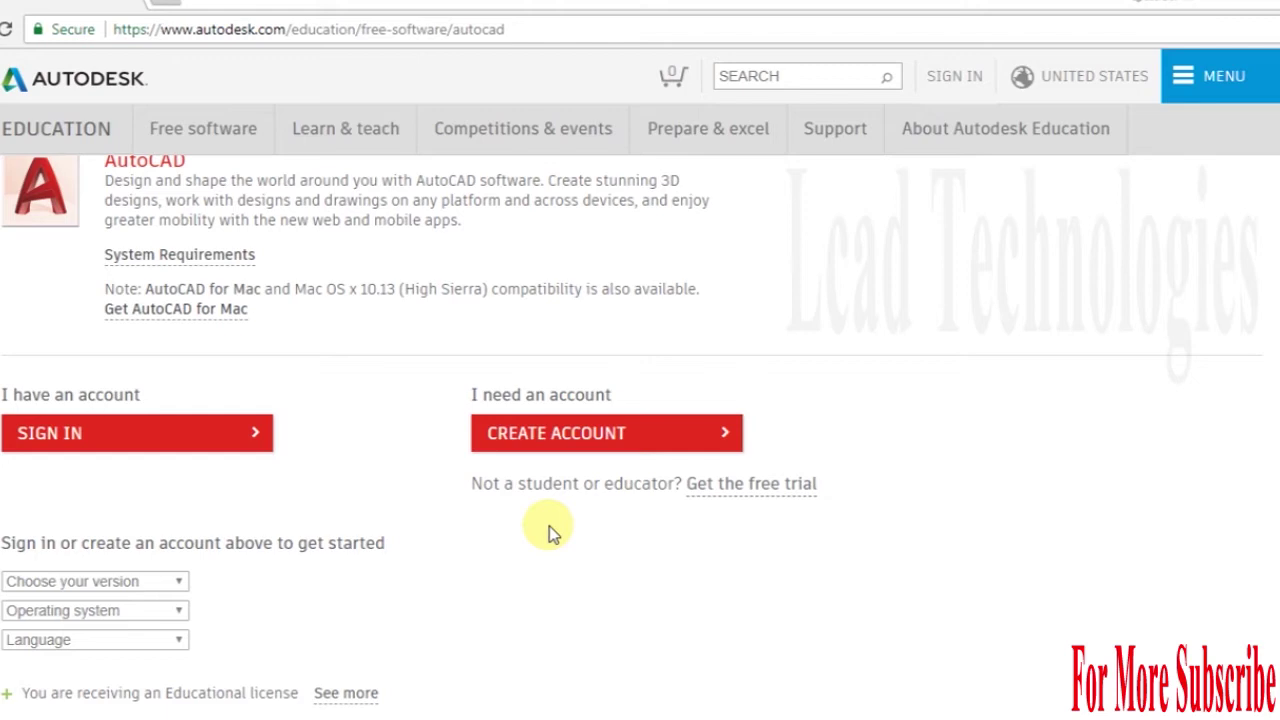
pyautogui.click(776, 496)
# Create an education account with India as the country and Educator as the role, then continue
pyautogui.click(632, 440)
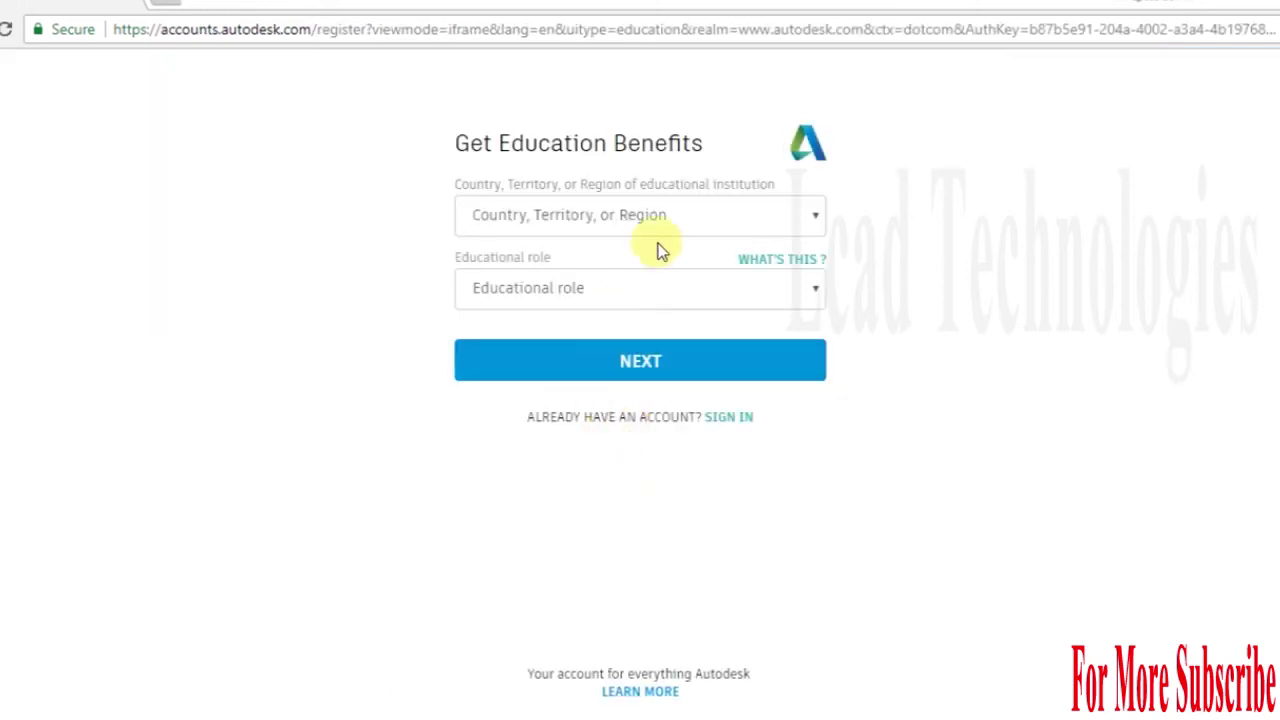
pyautogui.click(674, 207)
pyautogui.scroll(-6, 615, 367)
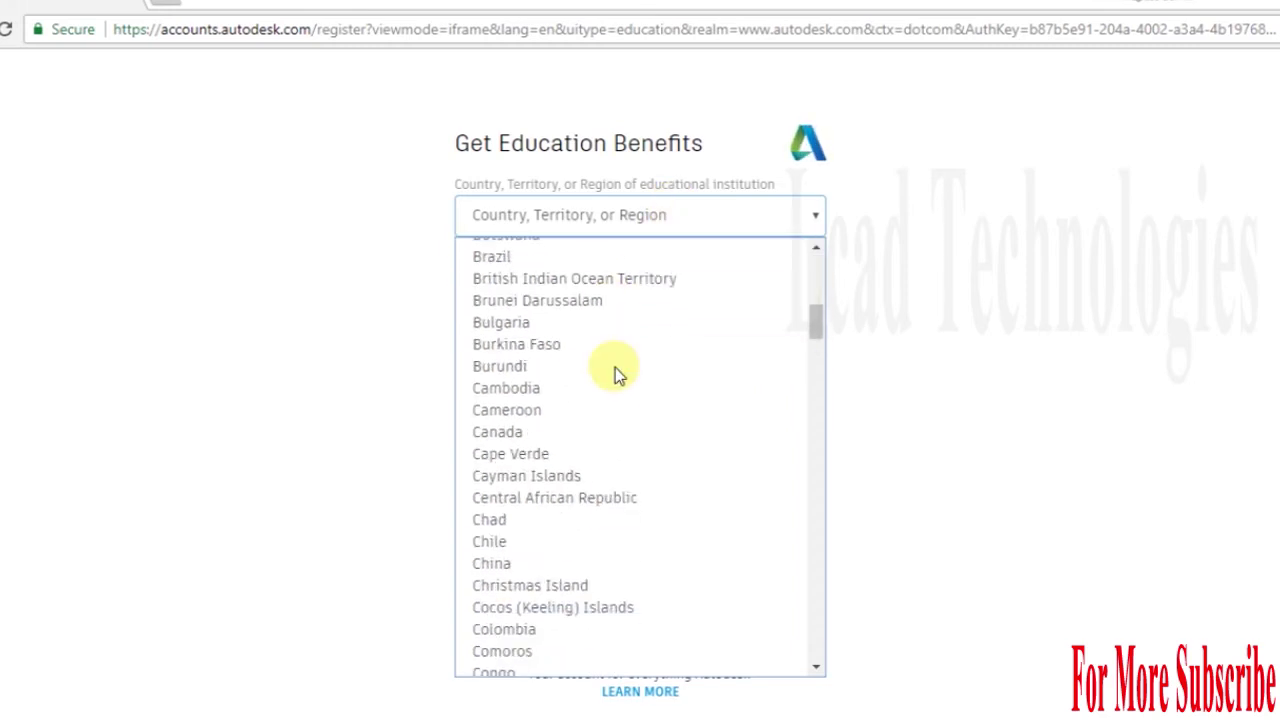
pyautogui.press('i')
pyautogui.scroll(-4, 530, 373)
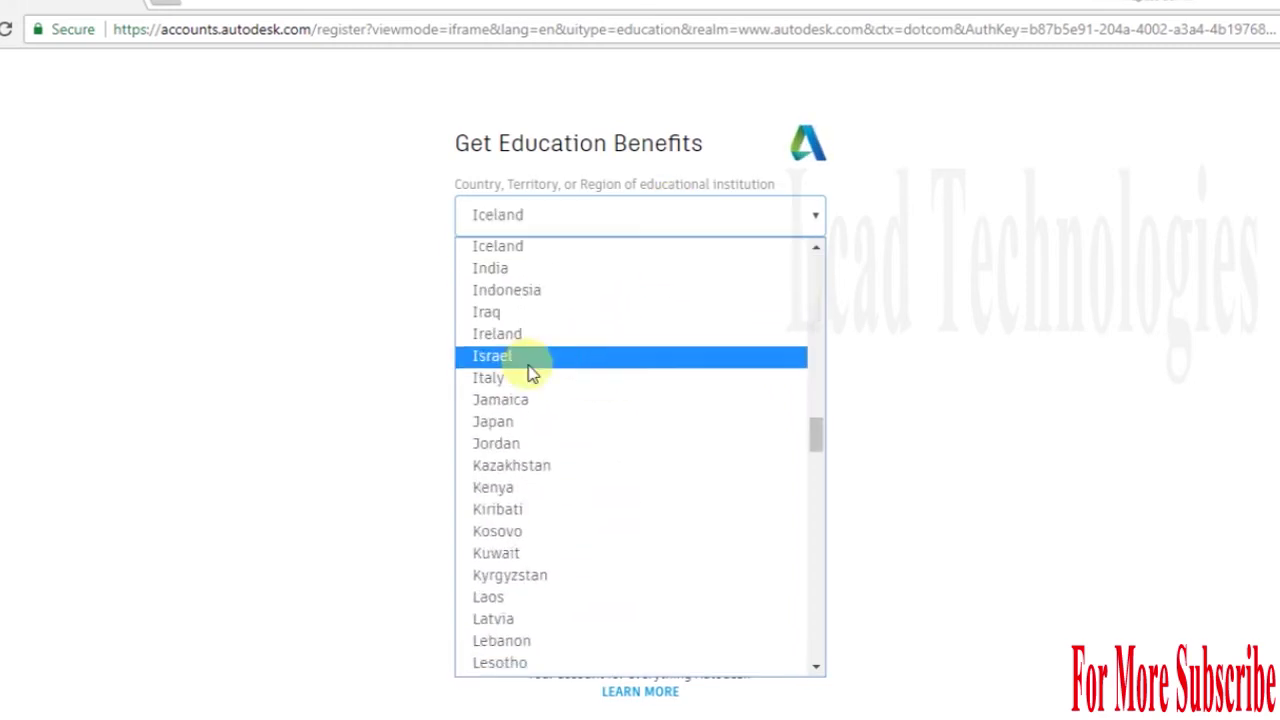
pyautogui.click(523, 270)
pyautogui.click(592, 286)
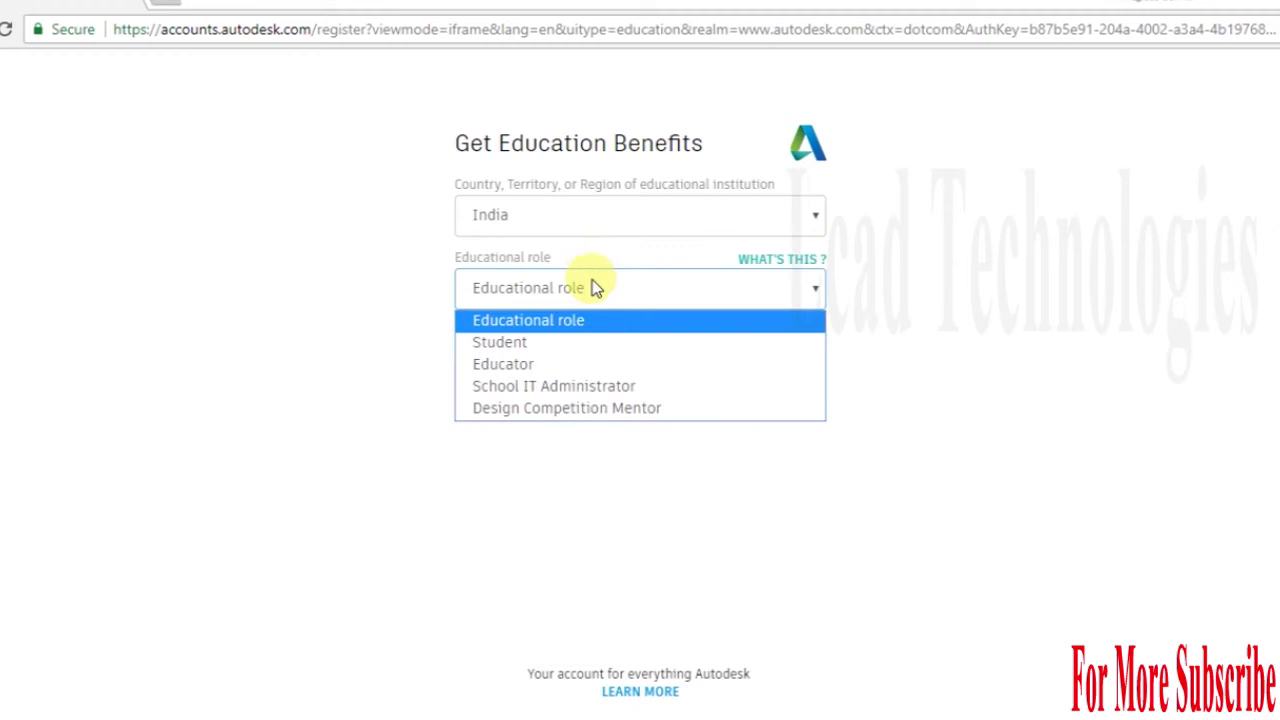
pyautogui.click(550, 365)
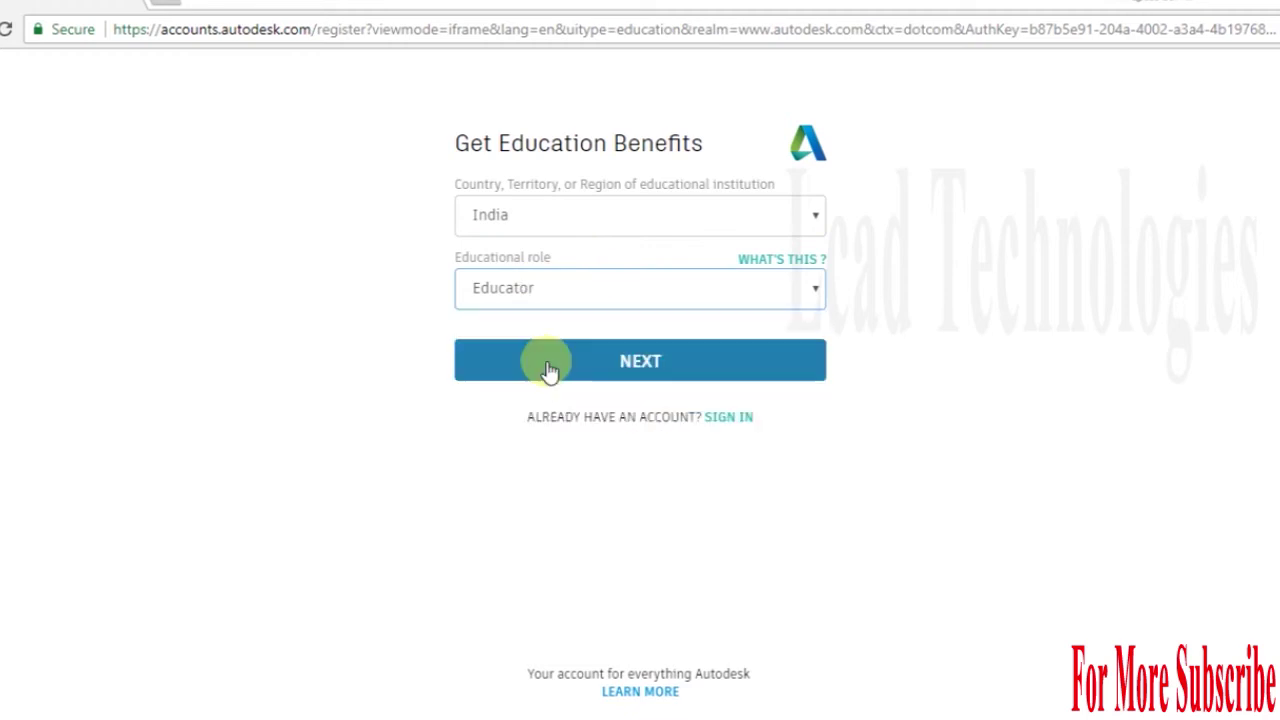
pyautogui.click(549, 365)
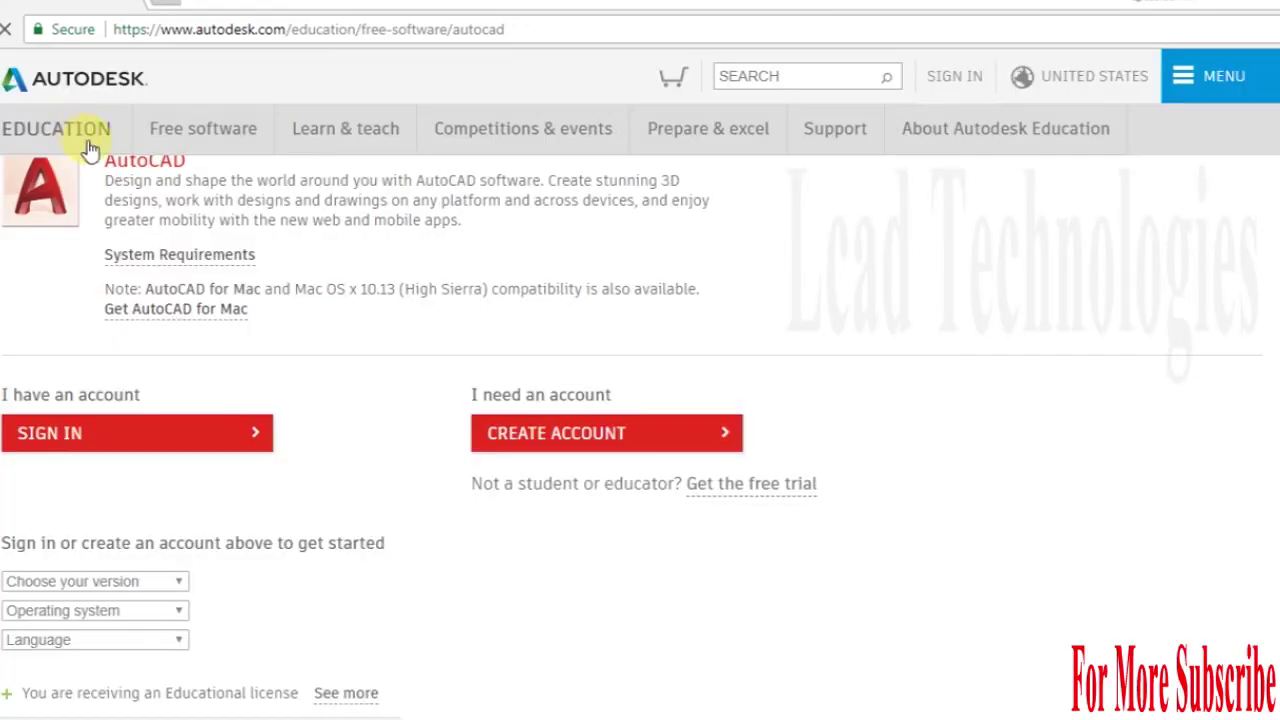
# Sign in with the existing account's e-mail and password
pyautogui.click(141, 440)
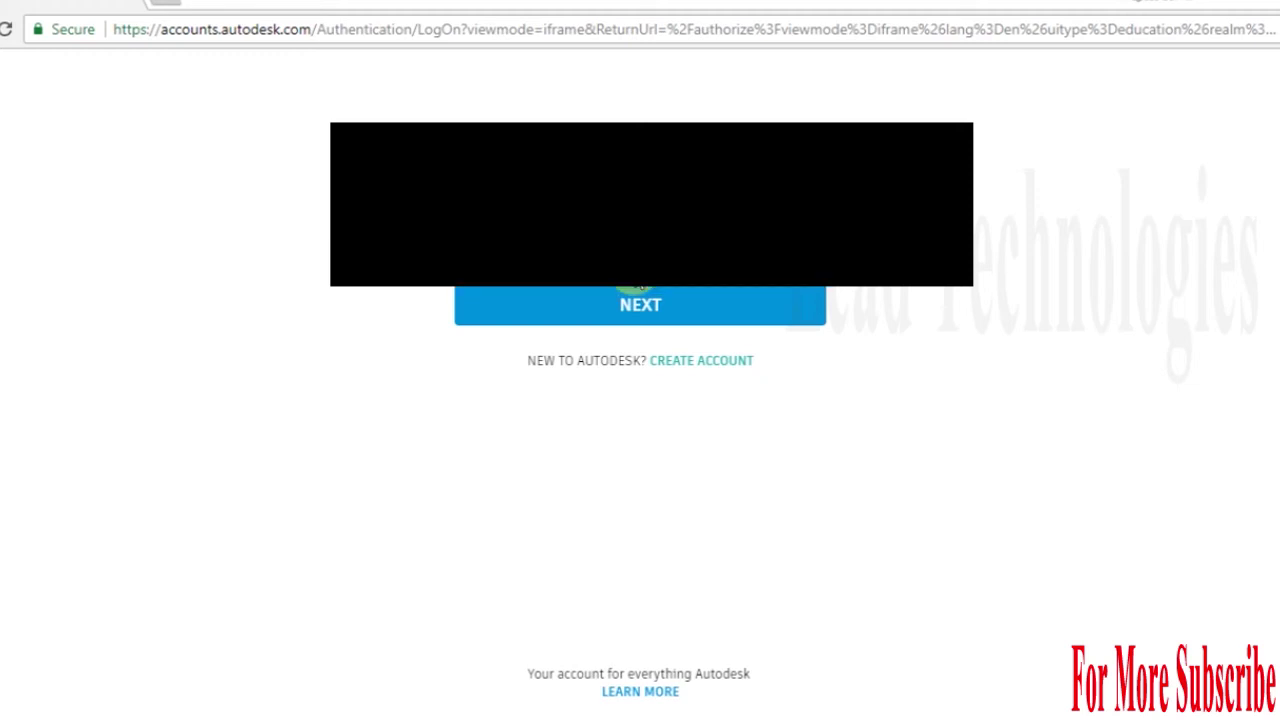
pyautogui.click(648, 309)
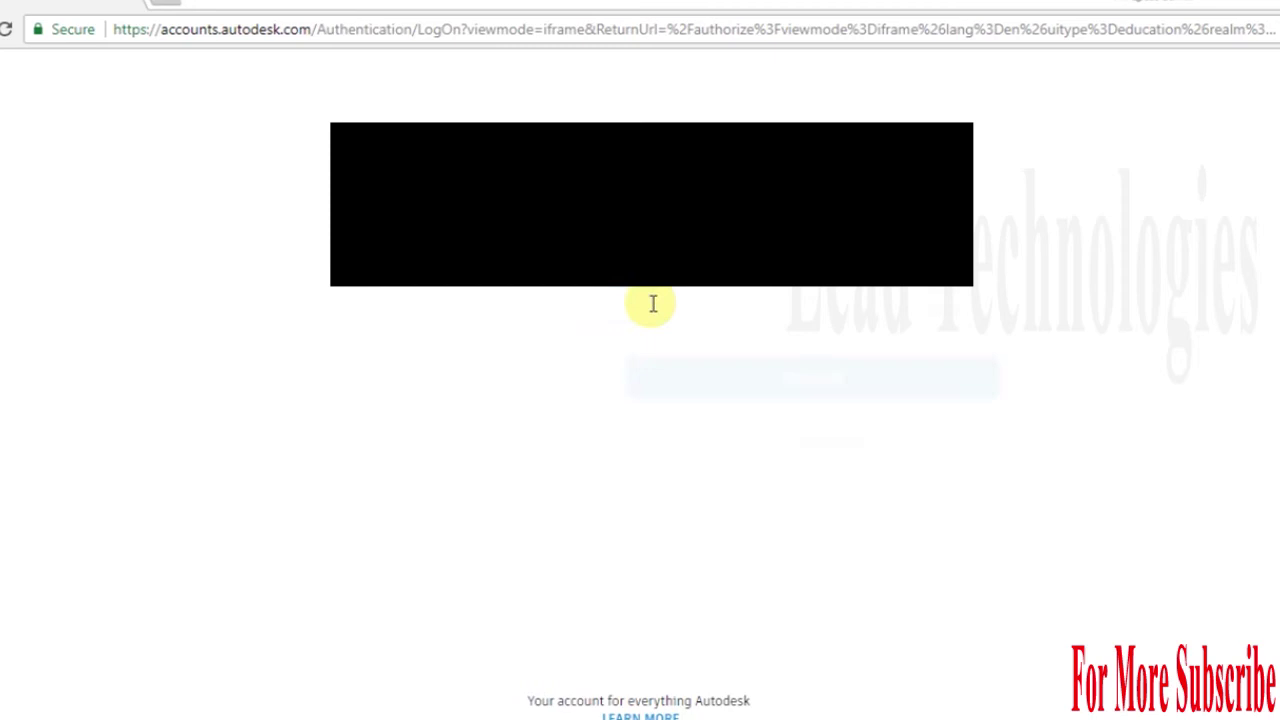
pyautogui.click(670, 310)
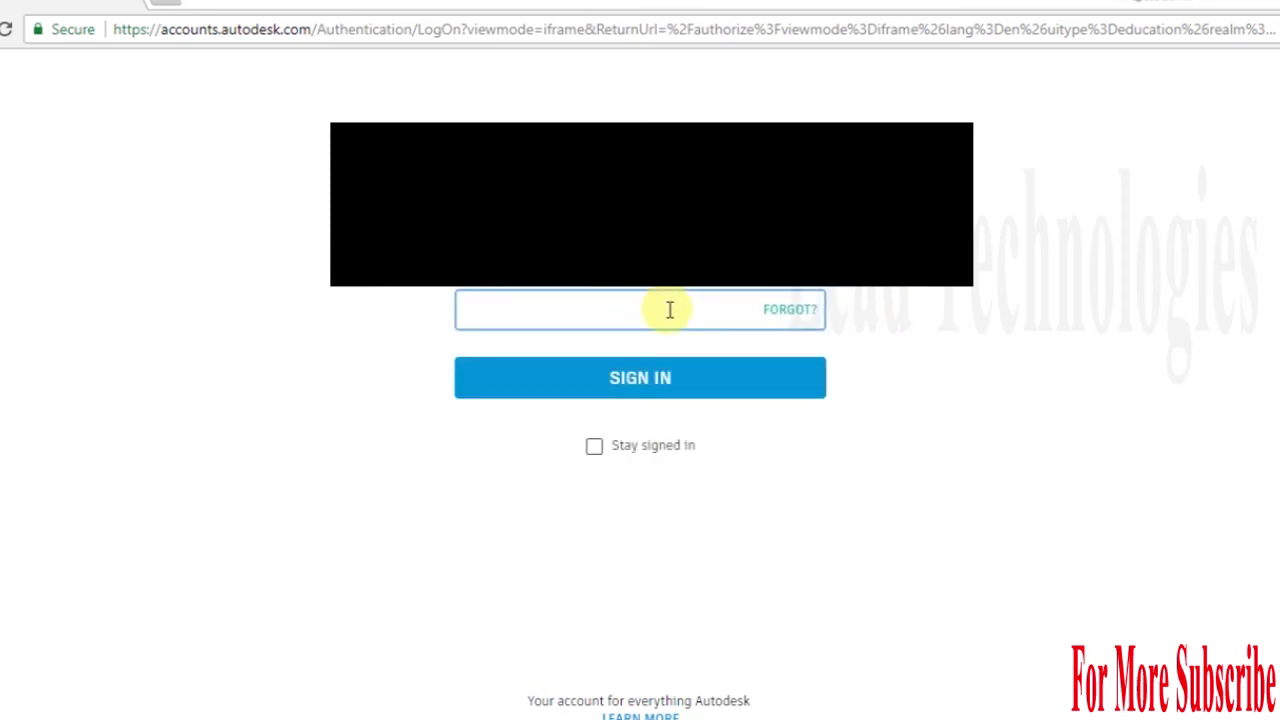
pyautogui.write('•')
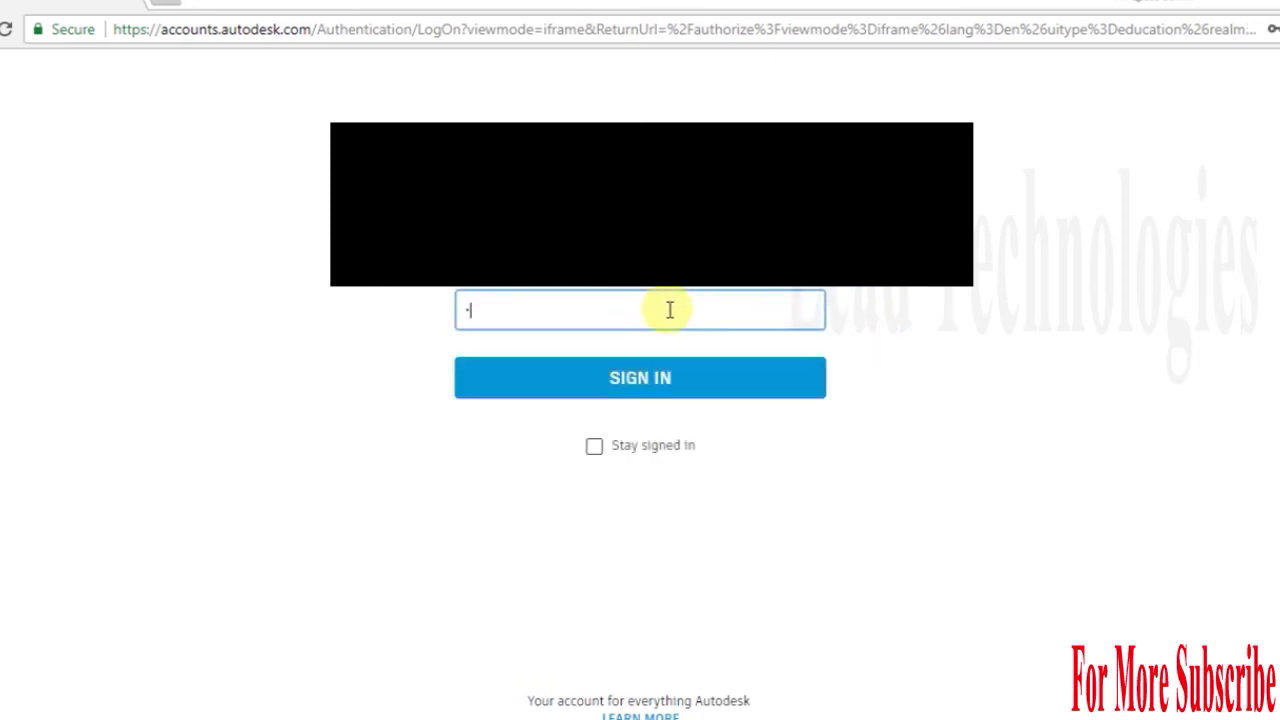
pyautogui.write('•••••••')
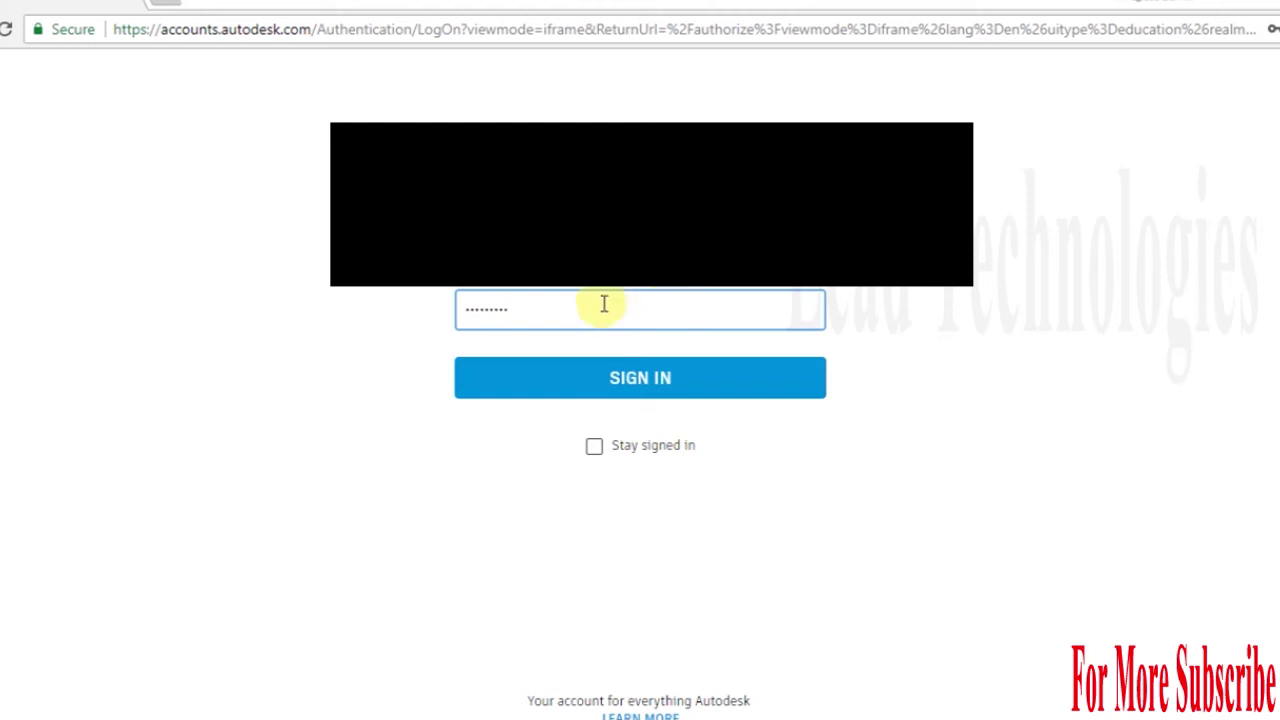
pyautogui.click(646, 390)
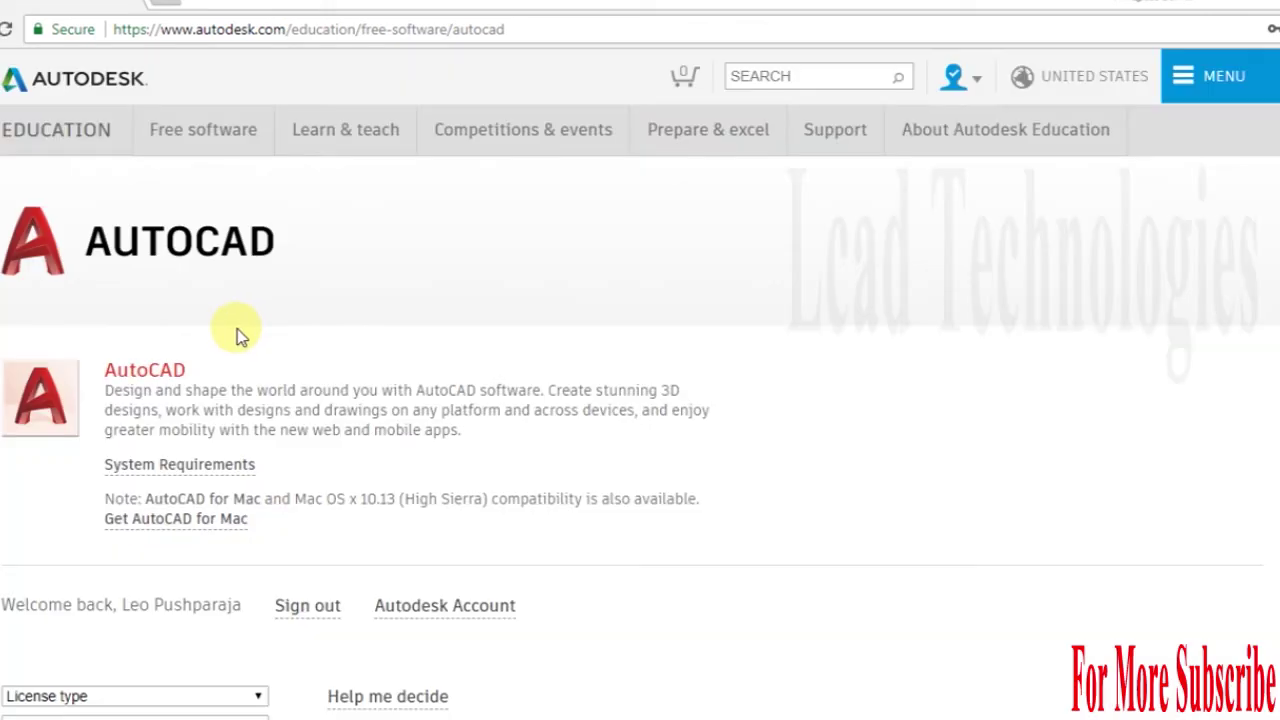
# Reveal the AutoCAD licence choices and pick the Personal use licence type
pyautogui.scroll(-2, 600, 466)
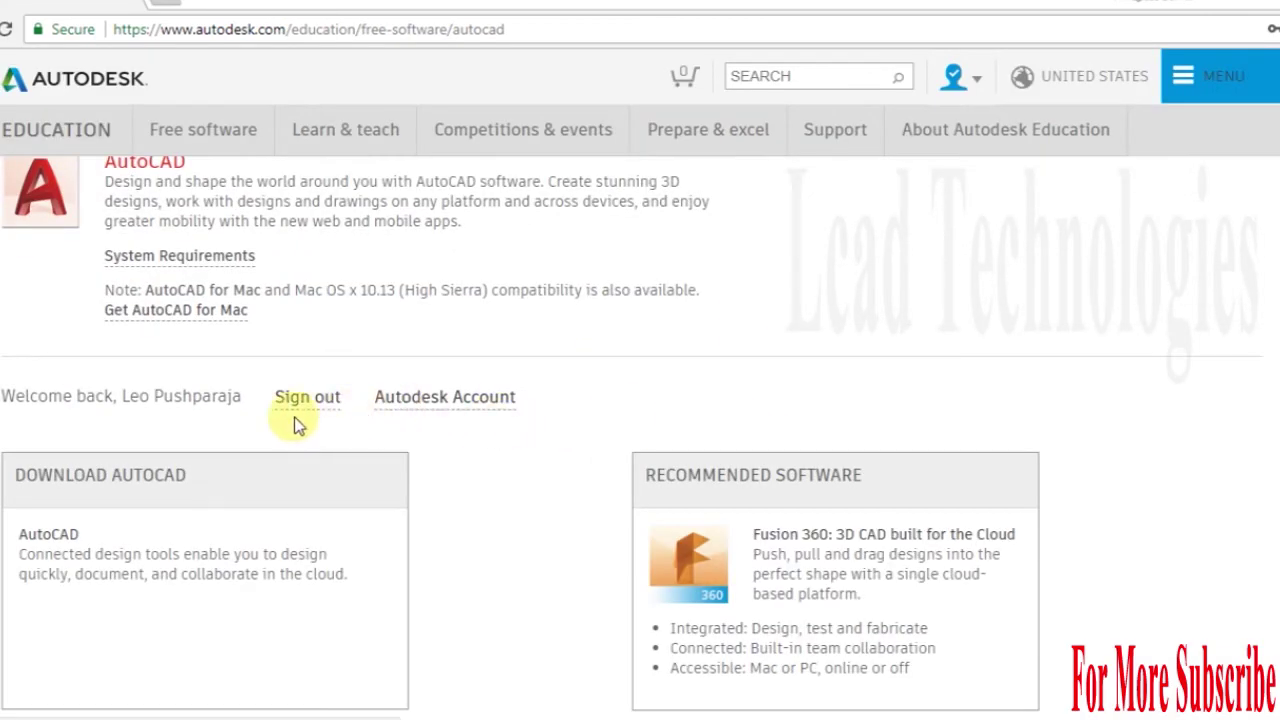
pyautogui.scroll(-2, 729, 249)
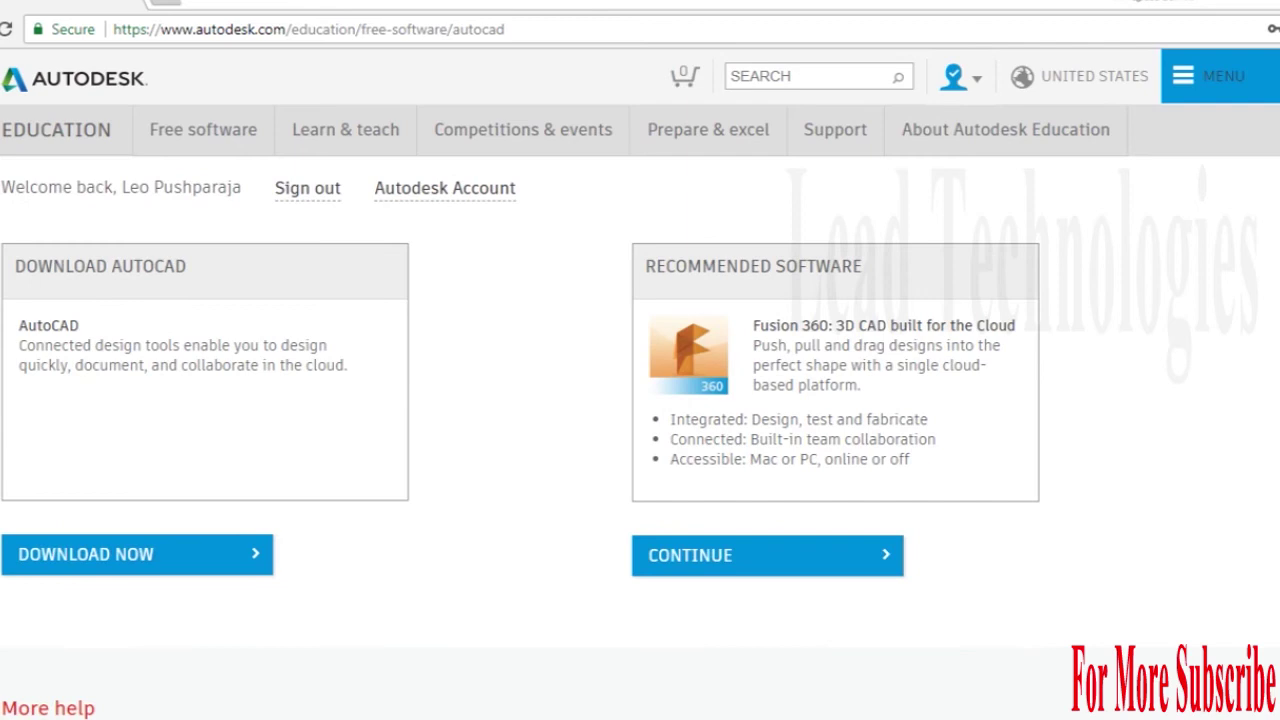
pyautogui.click(153, 557)
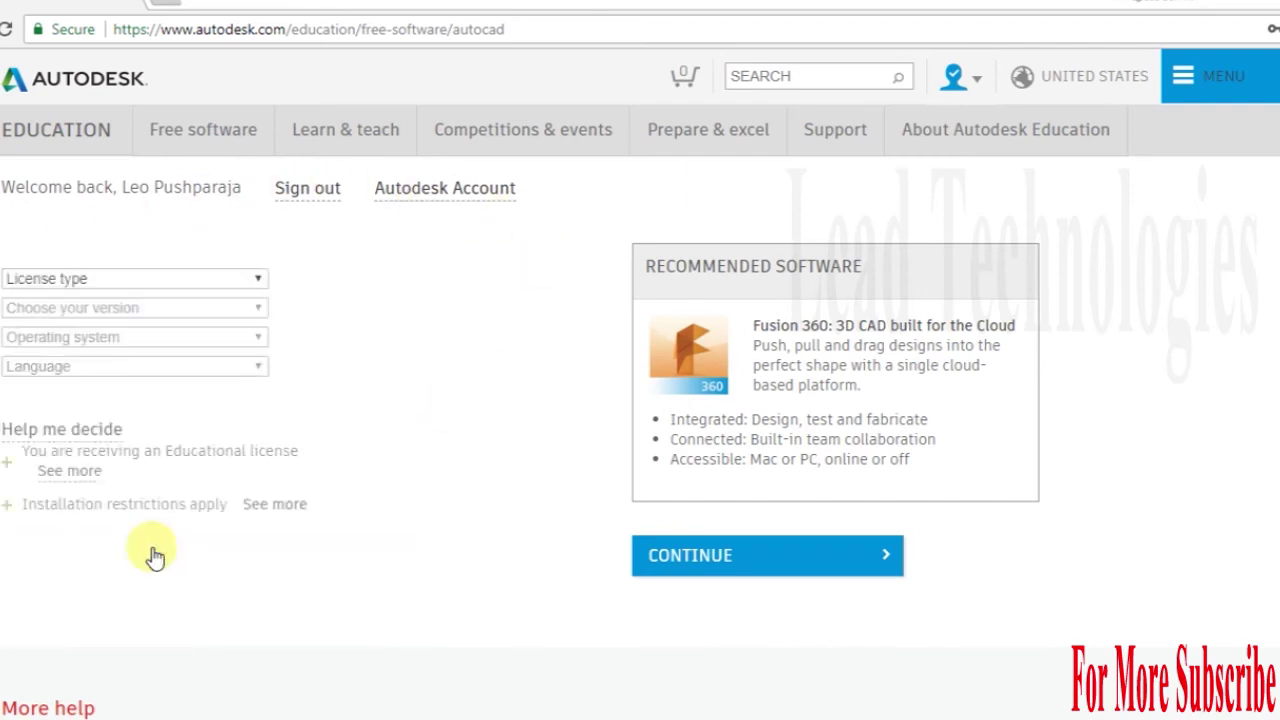
pyautogui.click(216, 283)
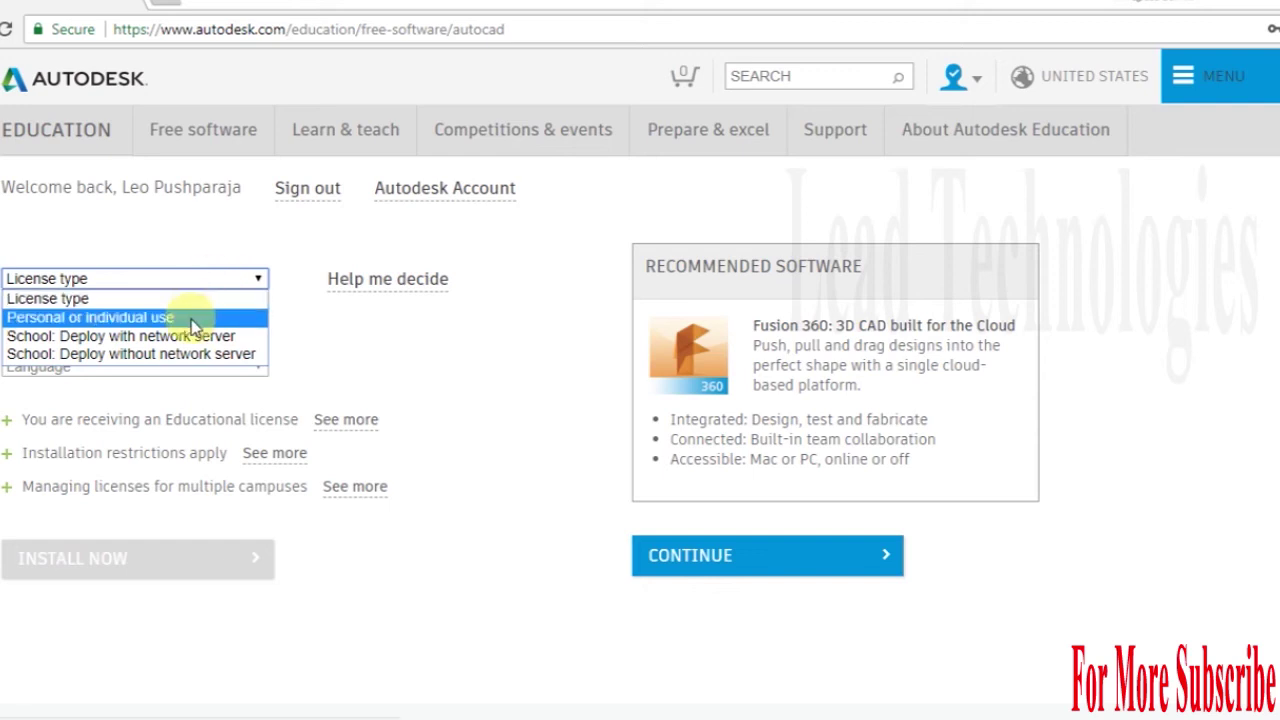
pyautogui.click(191, 319)
# Select AutoCAD 2019, Windows 64-bit and English to show the licence details
pyautogui.click(203, 312)
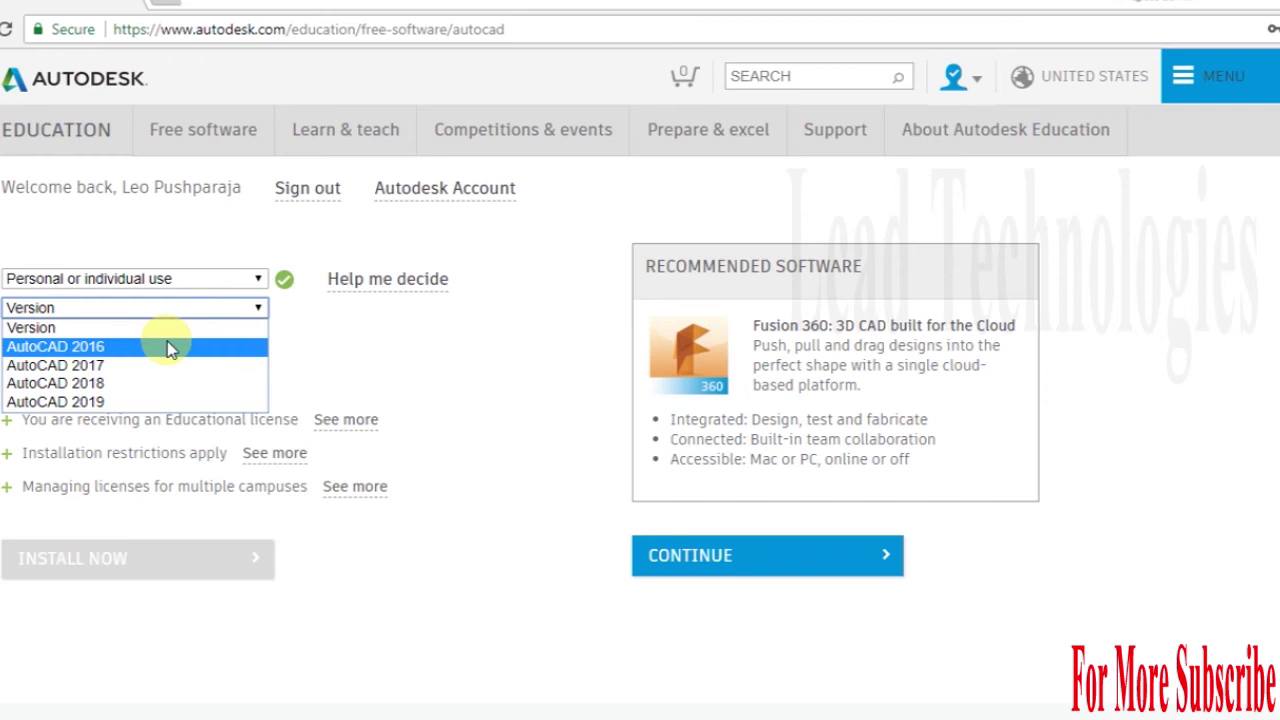
pyautogui.click(132, 403)
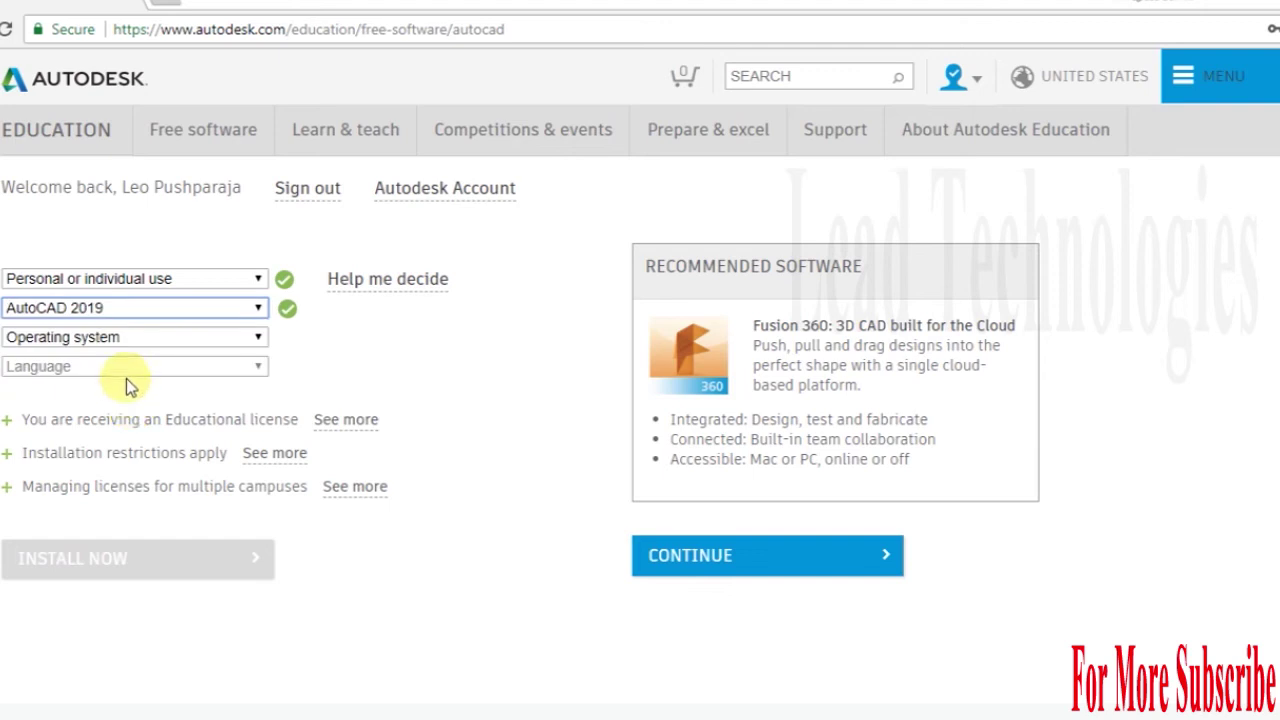
pyautogui.click(165, 337)
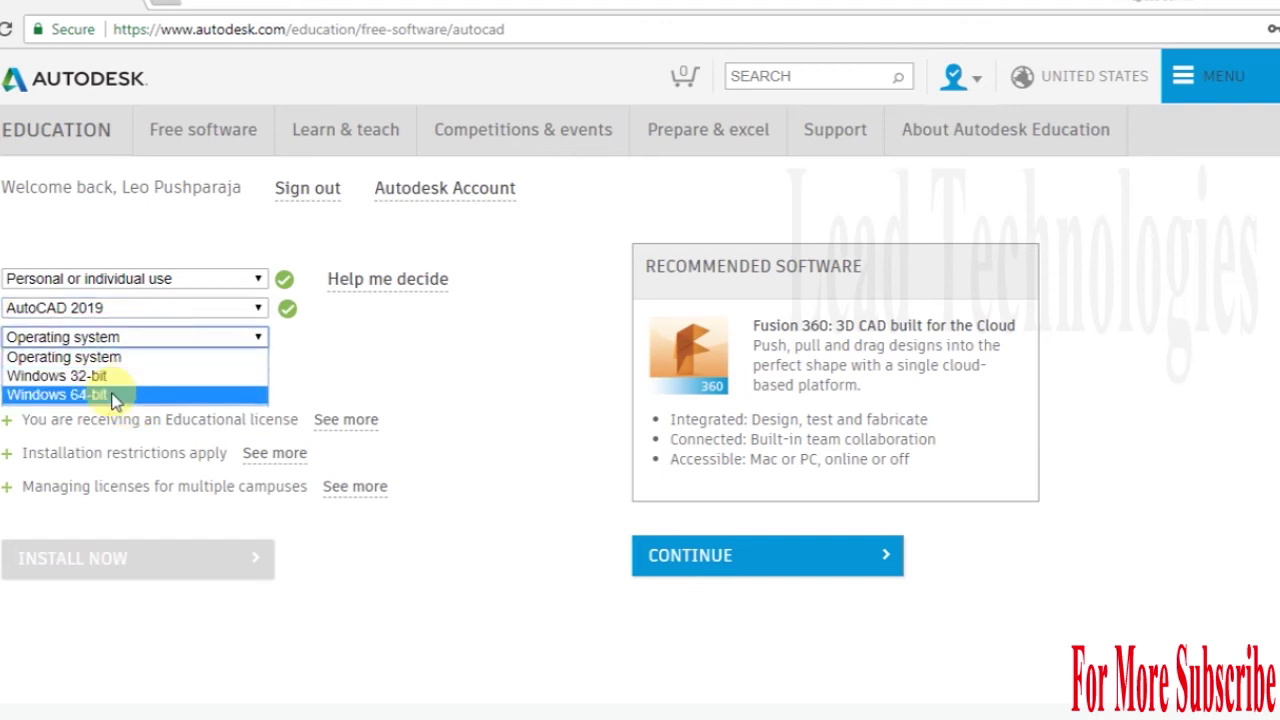
pyautogui.click(113, 396)
pyautogui.click(155, 364)
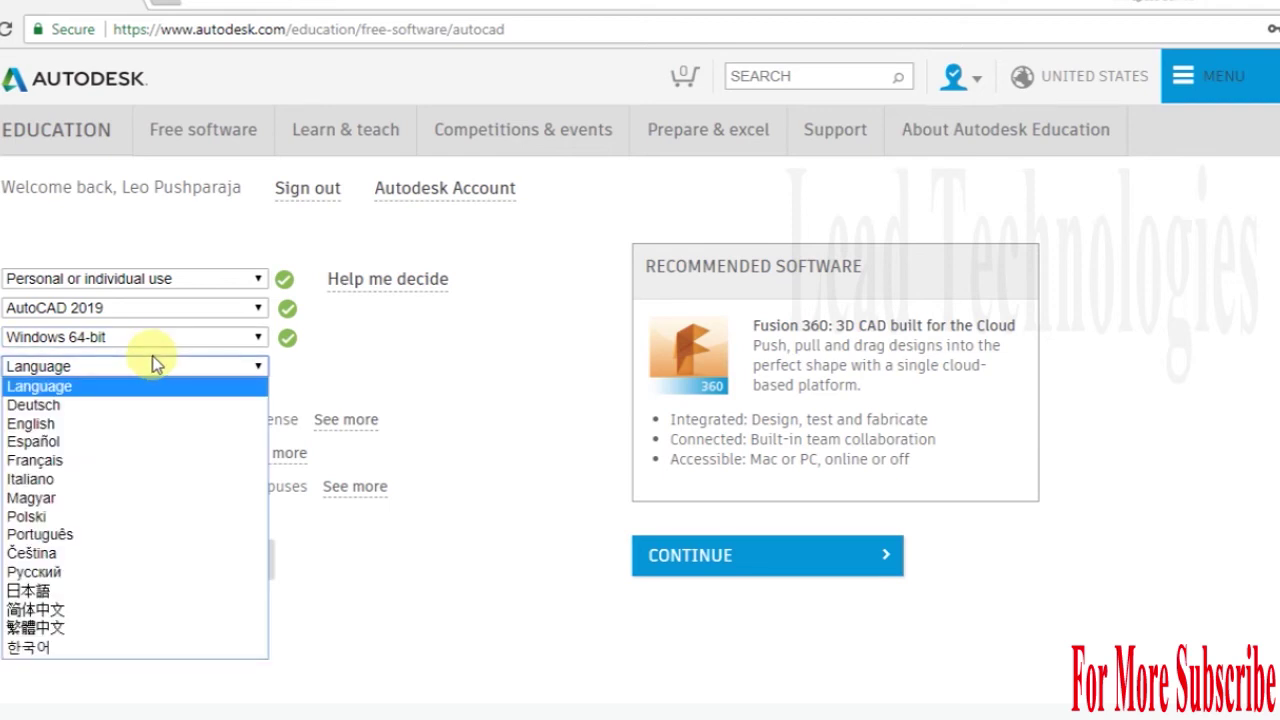
pyautogui.click(122, 428)
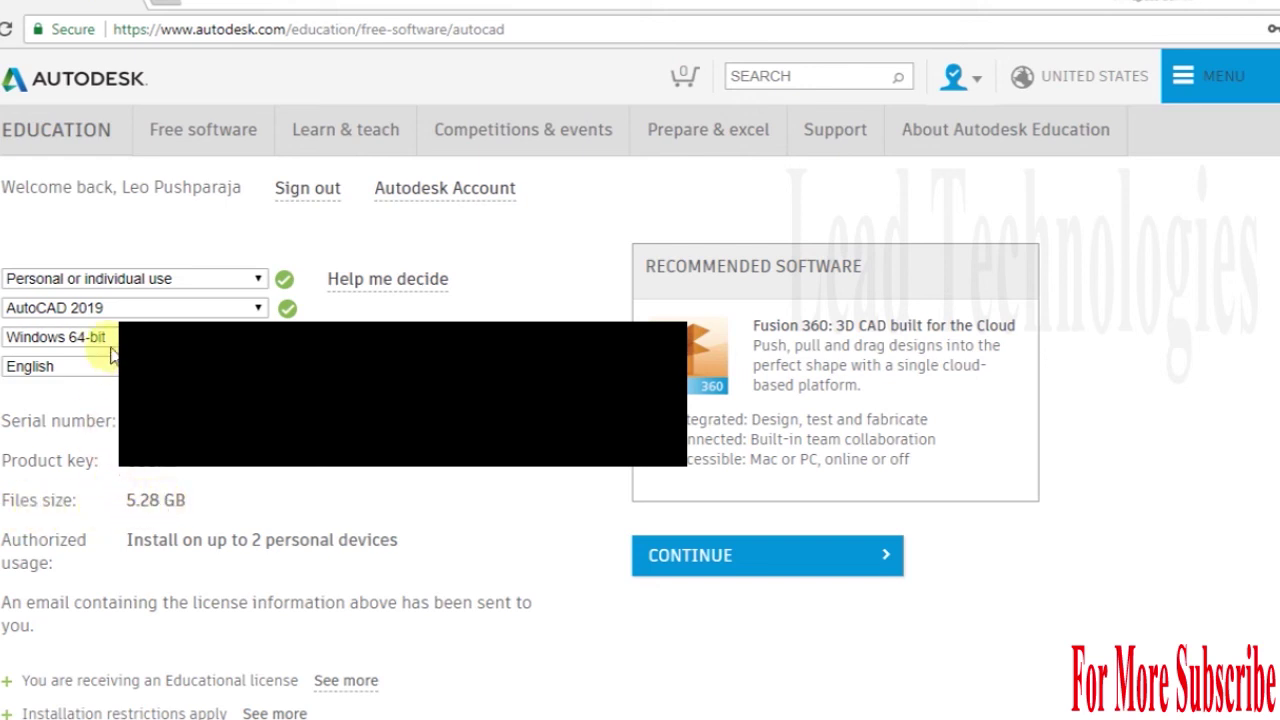
# Try AutoCAD 2016 with Windows 64-bit and English
pyautogui.click(115, 315)
pyautogui.click(100, 345)
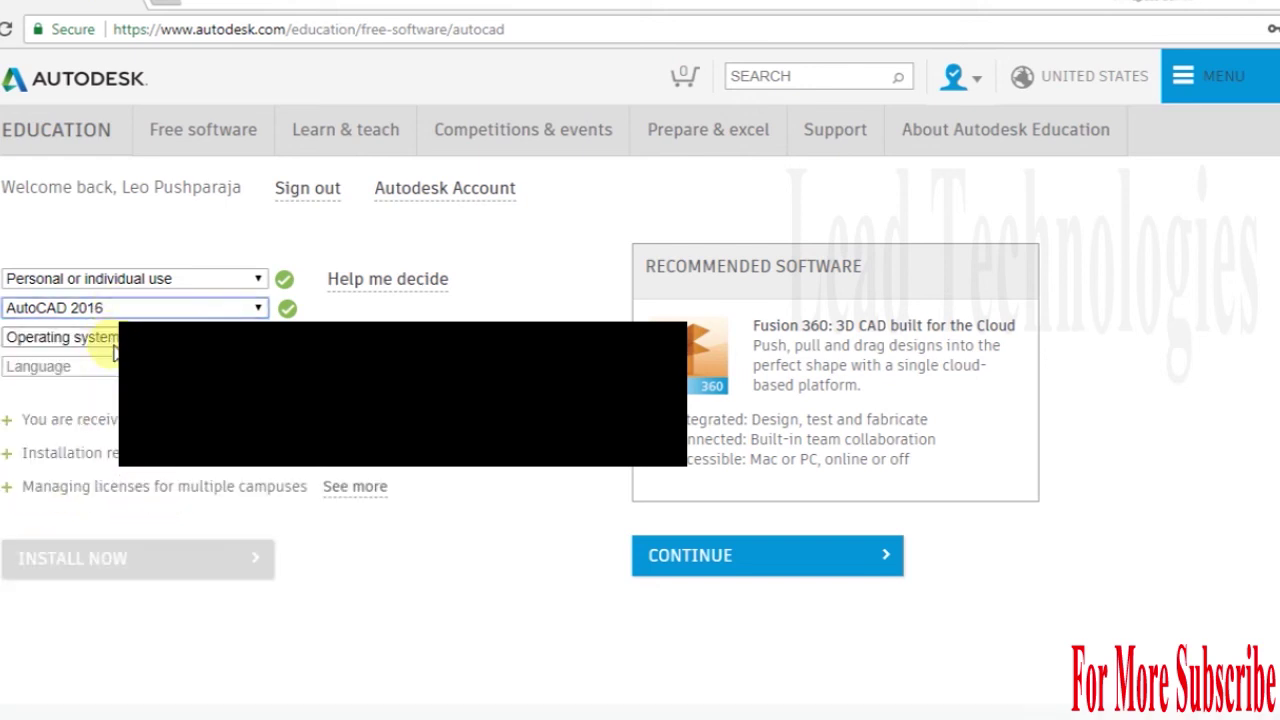
pyautogui.click(60, 337)
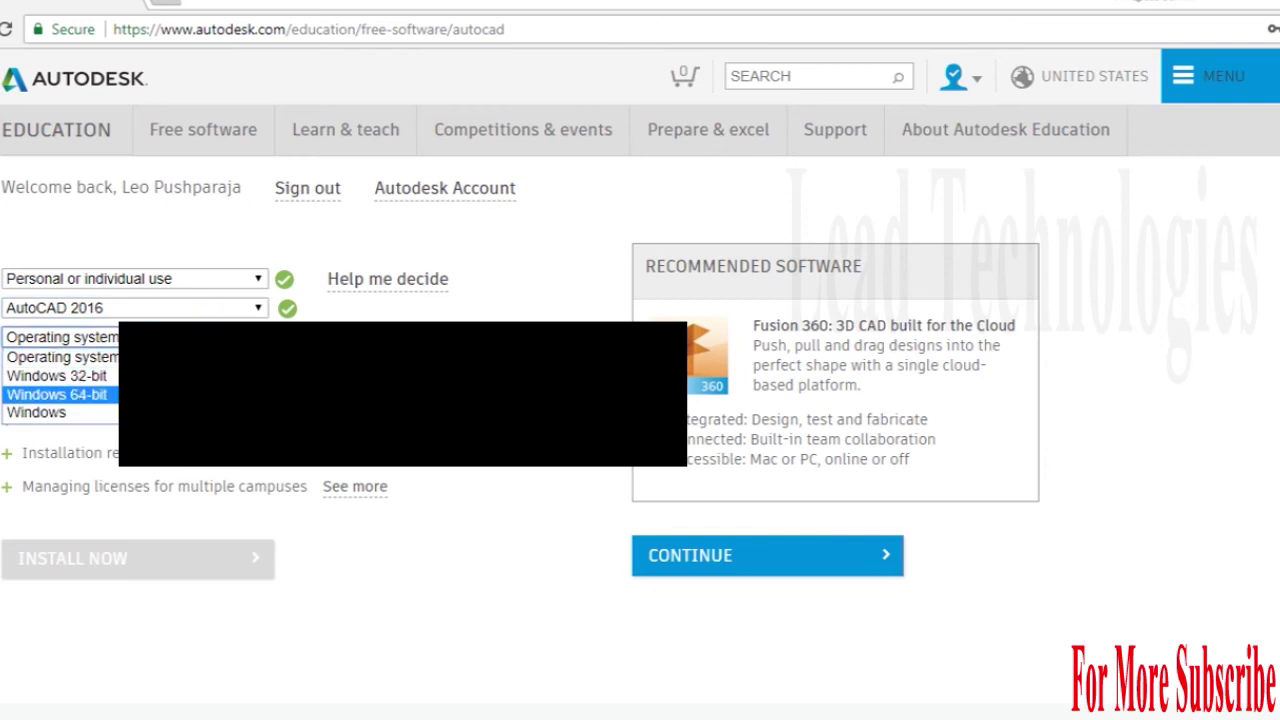
pyautogui.click(57, 391)
pyautogui.click(110, 366)
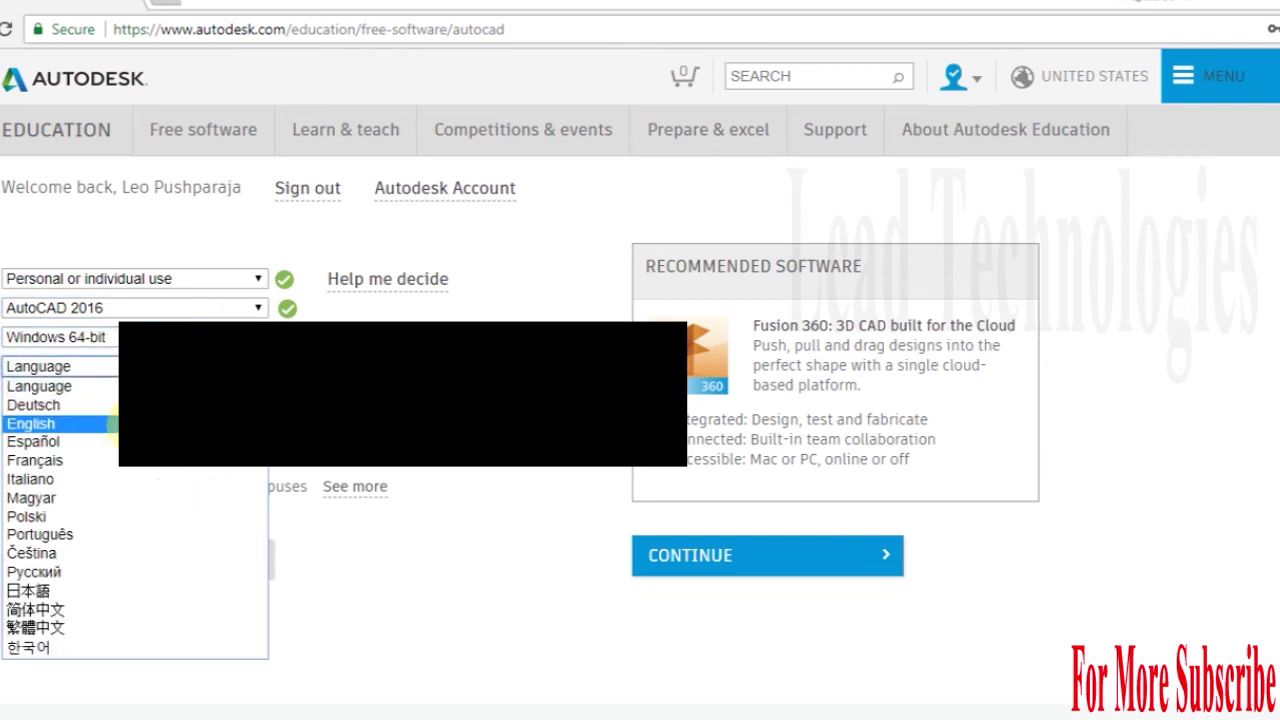
pyautogui.click(112, 424)
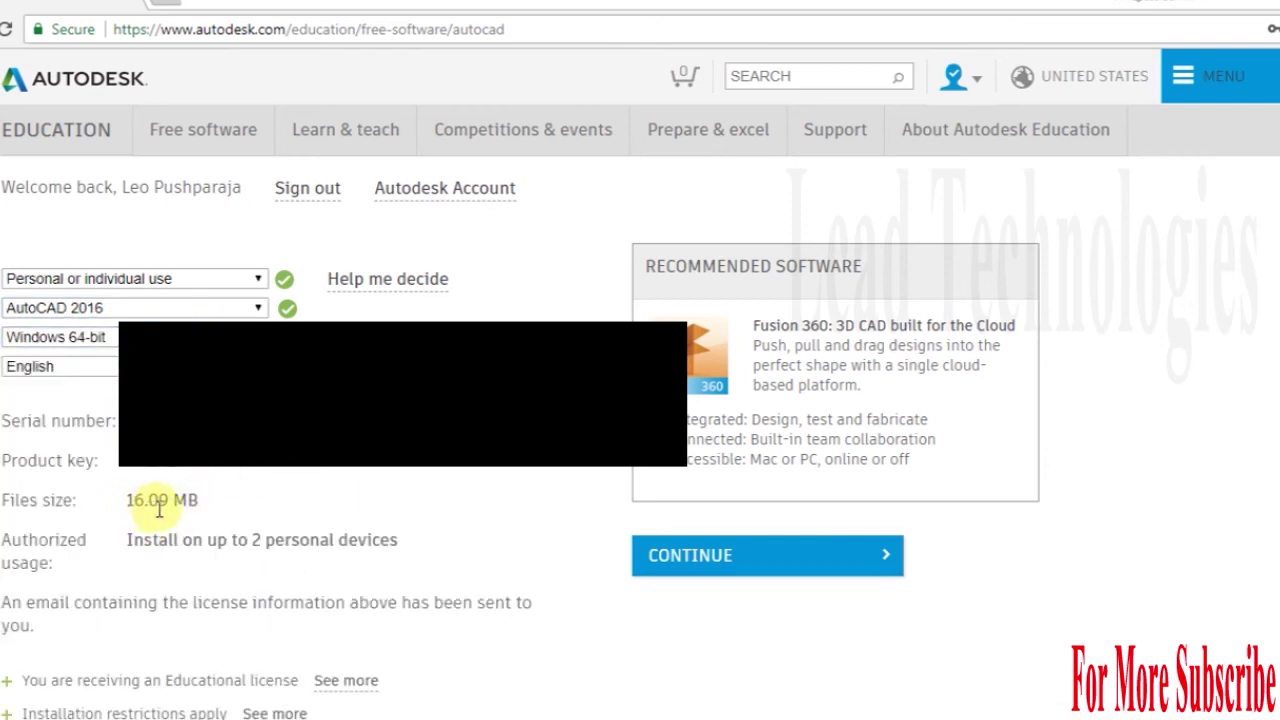
# Switch back to AutoCAD 2019, Windows 64-bit, English and scroll to the install details
pyautogui.click(207, 308)
pyautogui.click(55, 401)
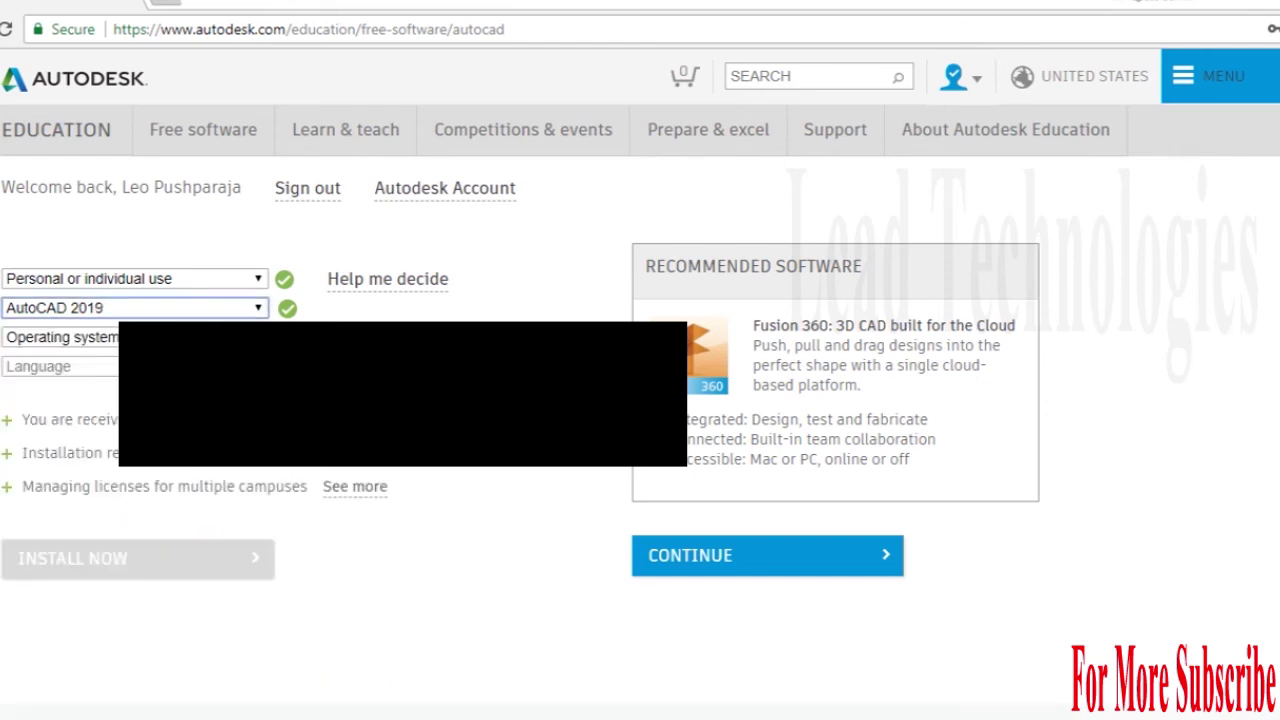
pyautogui.click(62, 337)
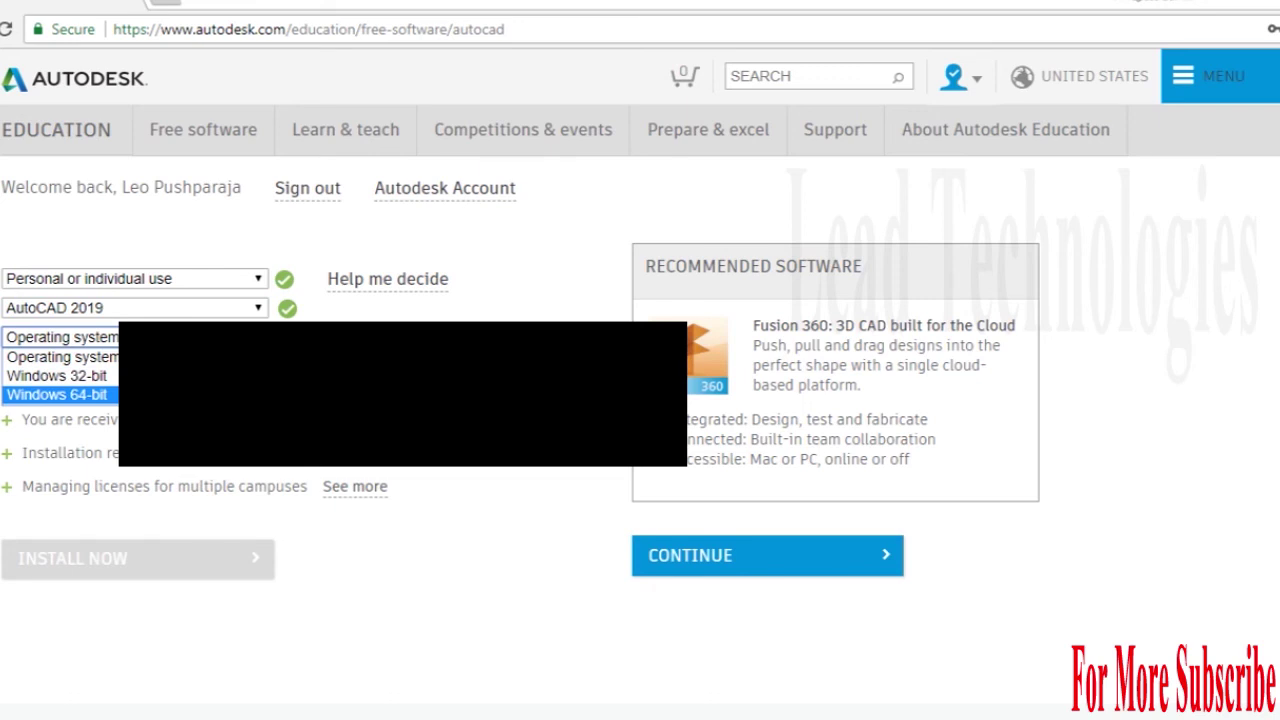
pyautogui.click(57, 394)
pyautogui.click(60, 366)
pyautogui.click(40, 420)
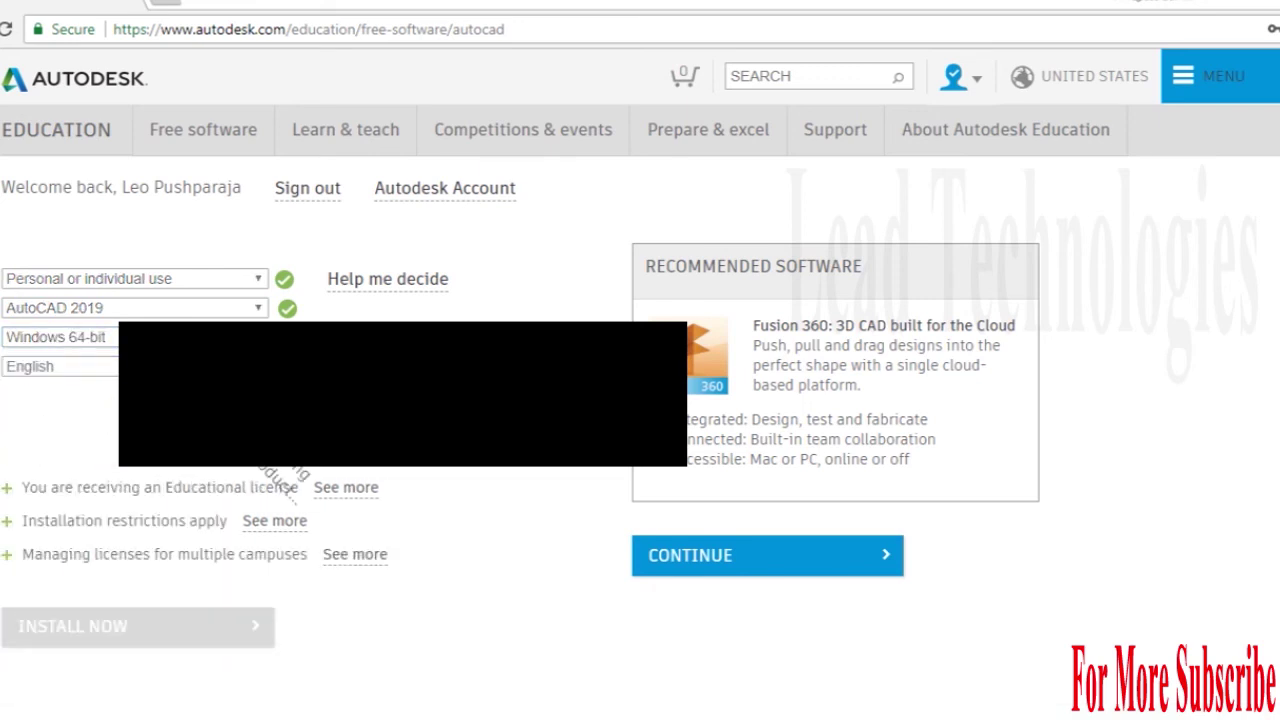
pyautogui.scroll(-2, 112, 408)
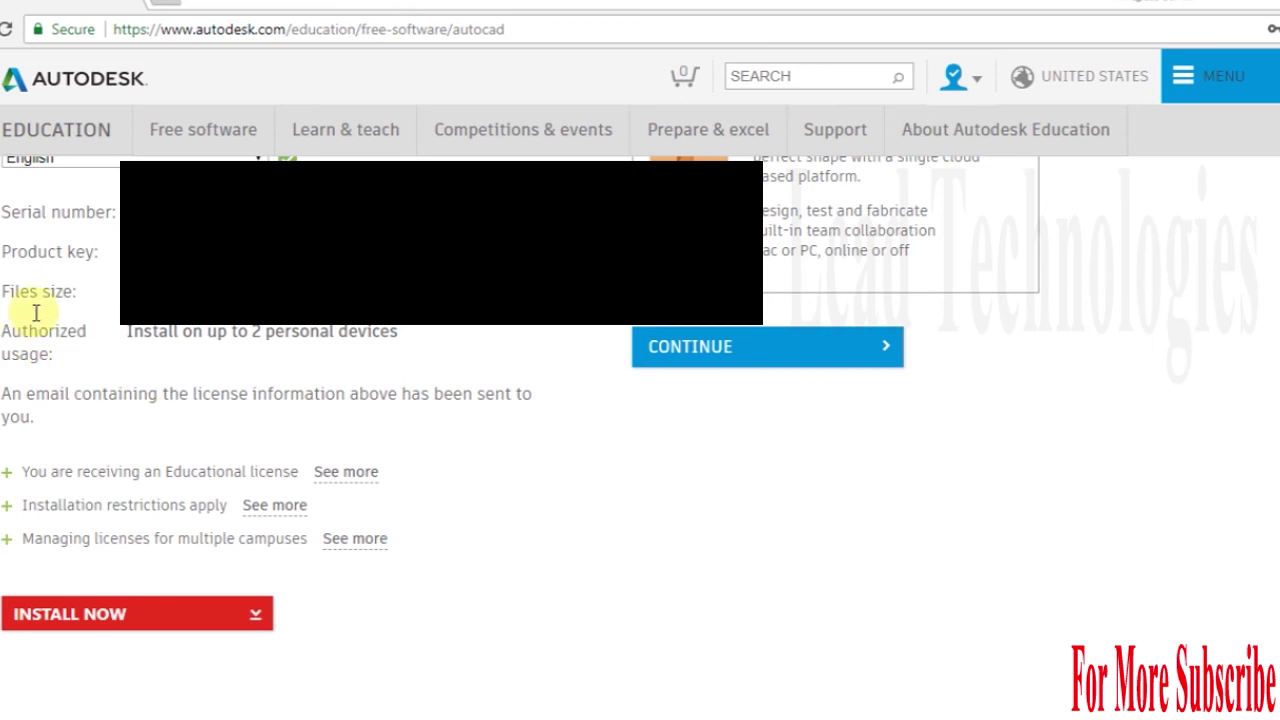
# Choose INSTALL NOW, accept the License and Services Agreement, and start the installer download
pyautogui.scroll(-1, 40, 314)
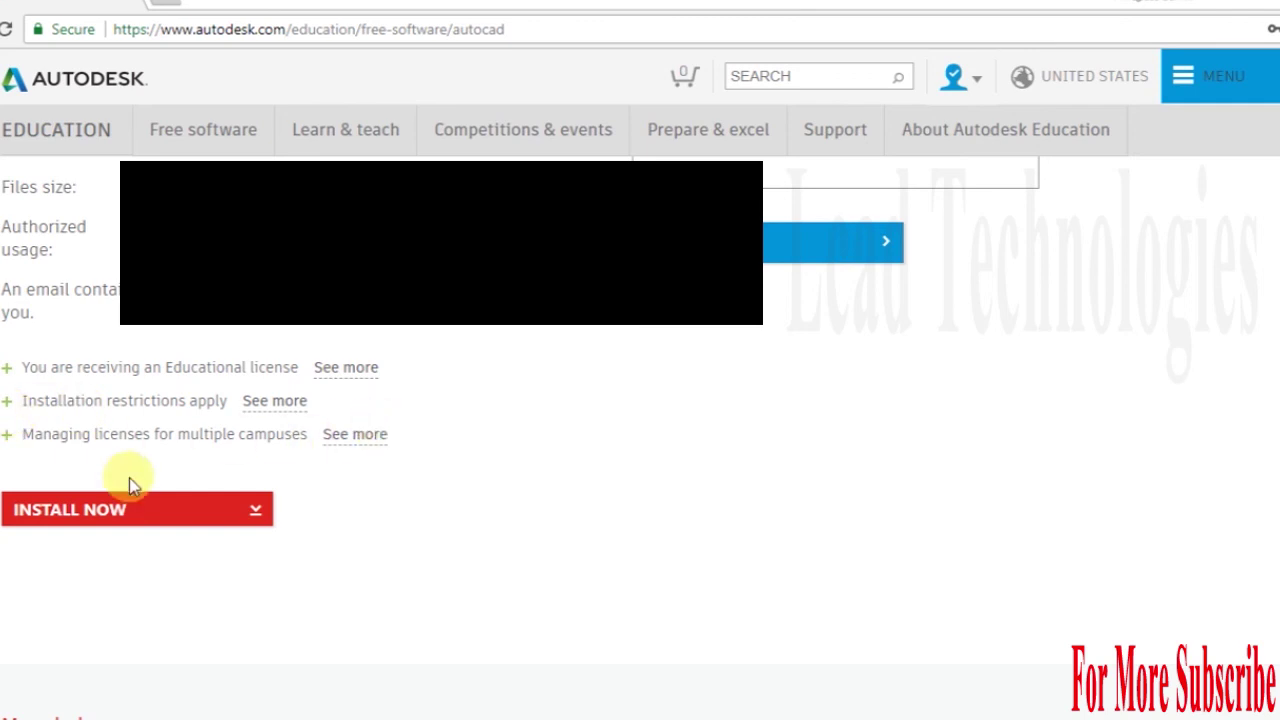
pyautogui.click(122, 508)
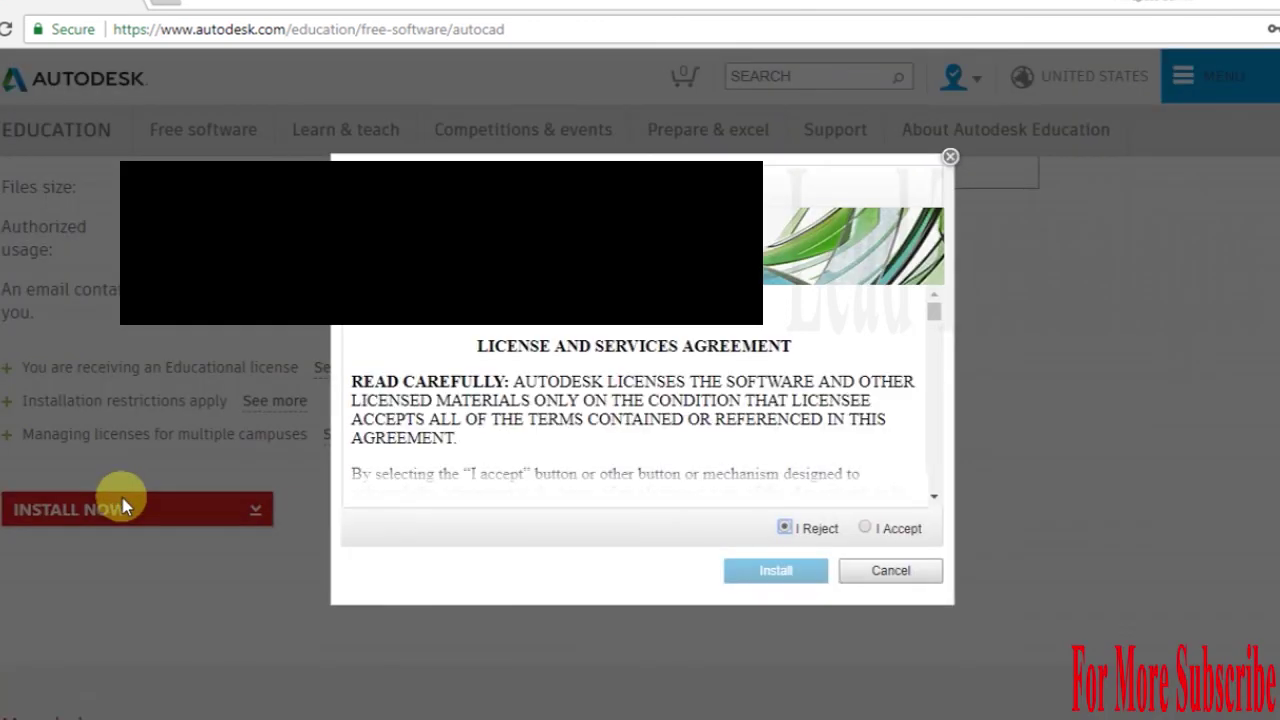
pyautogui.scroll(-2, 655, 400)
pyautogui.scroll(-3, 655, 400)
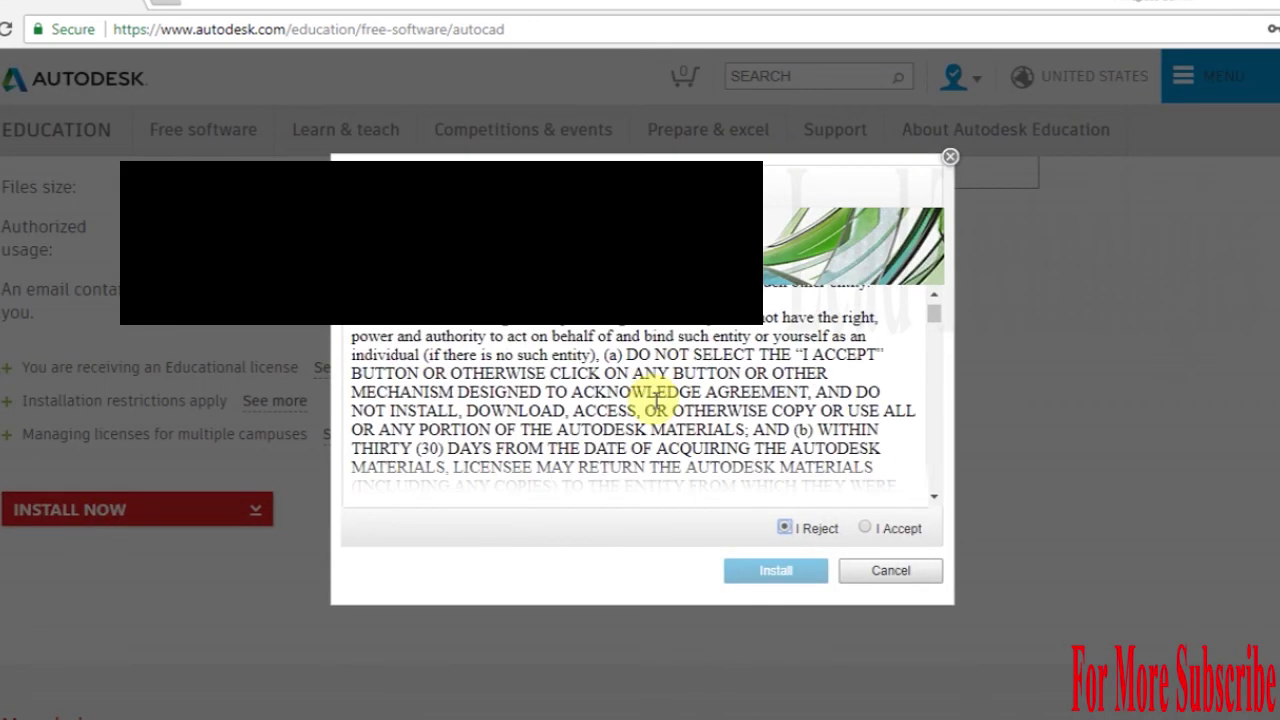
pyautogui.scroll(-3, 655, 397)
pyautogui.scroll(6, 655, 397)
pyautogui.scroll(-2, 655, 397)
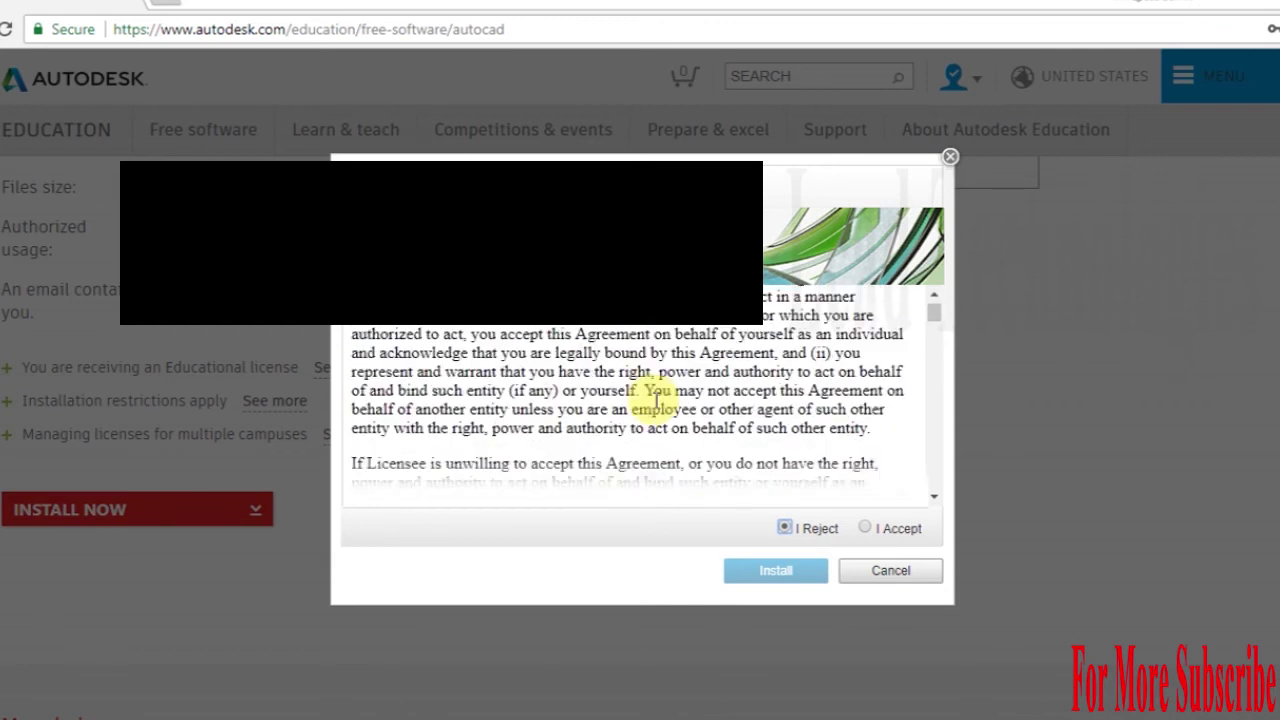
pyautogui.scroll(-8, 656, 397)
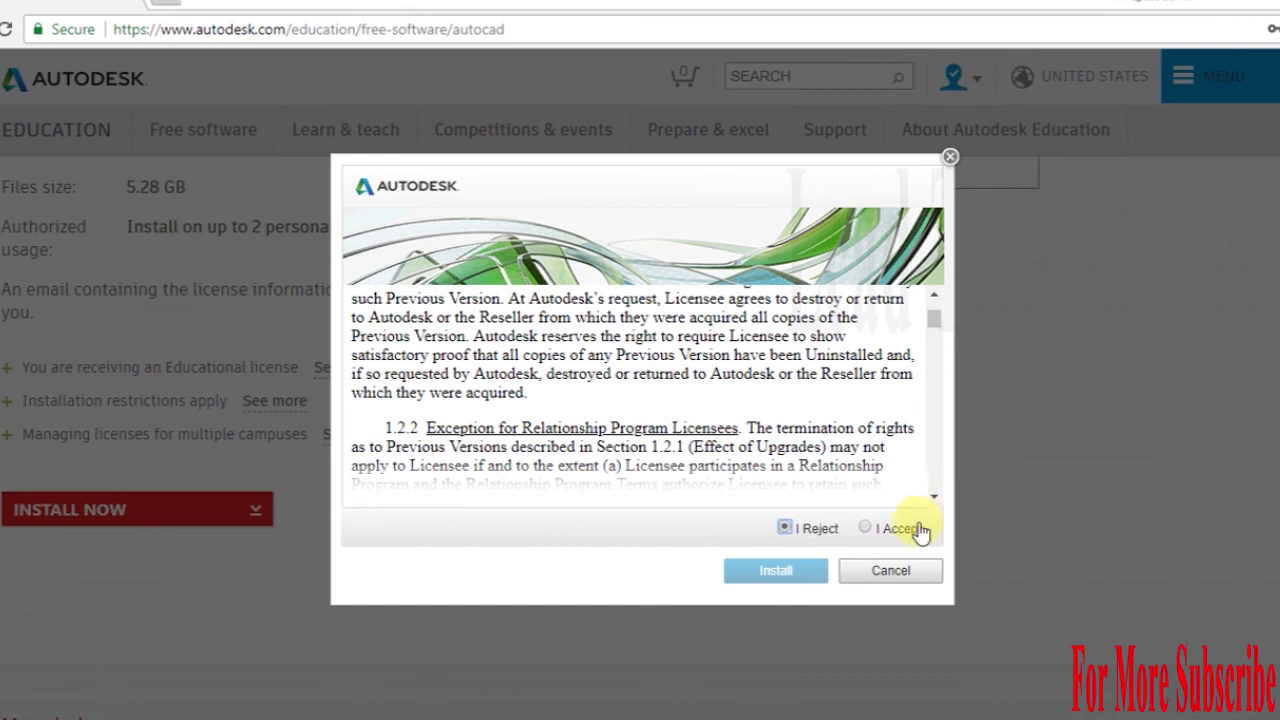
pyautogui.click(903, 530)
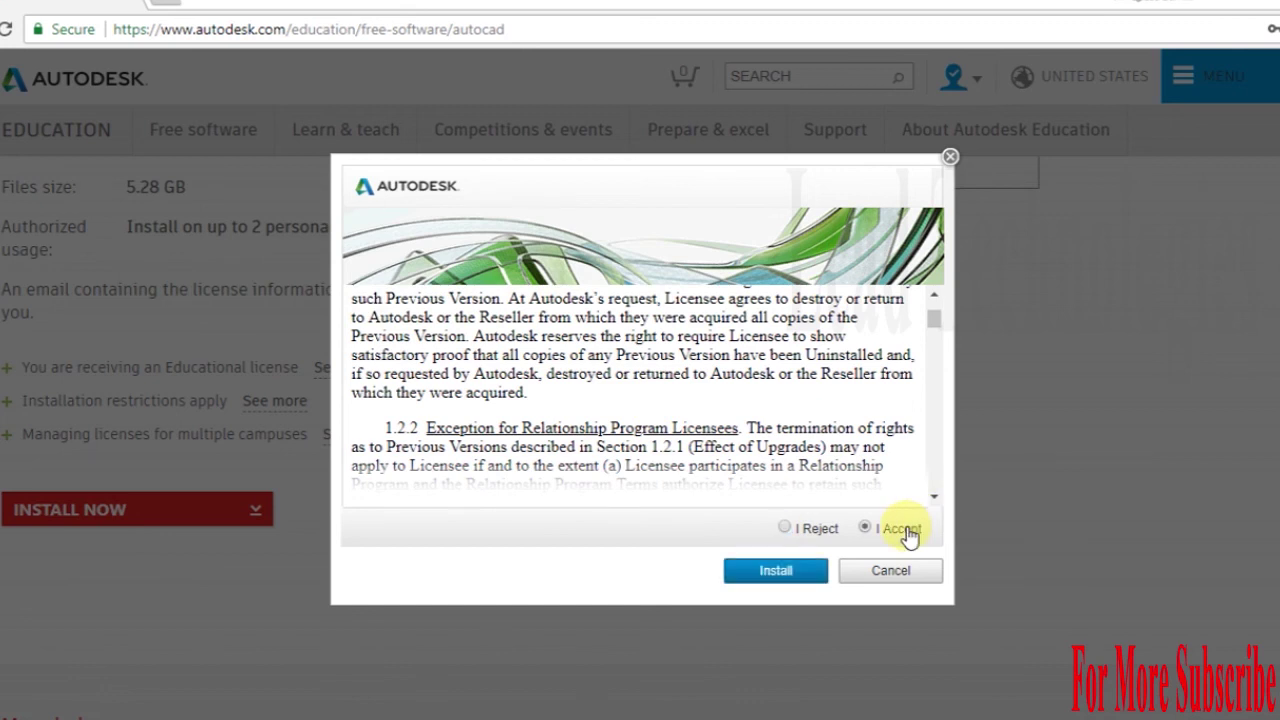
pyautogui.click(786, 572)
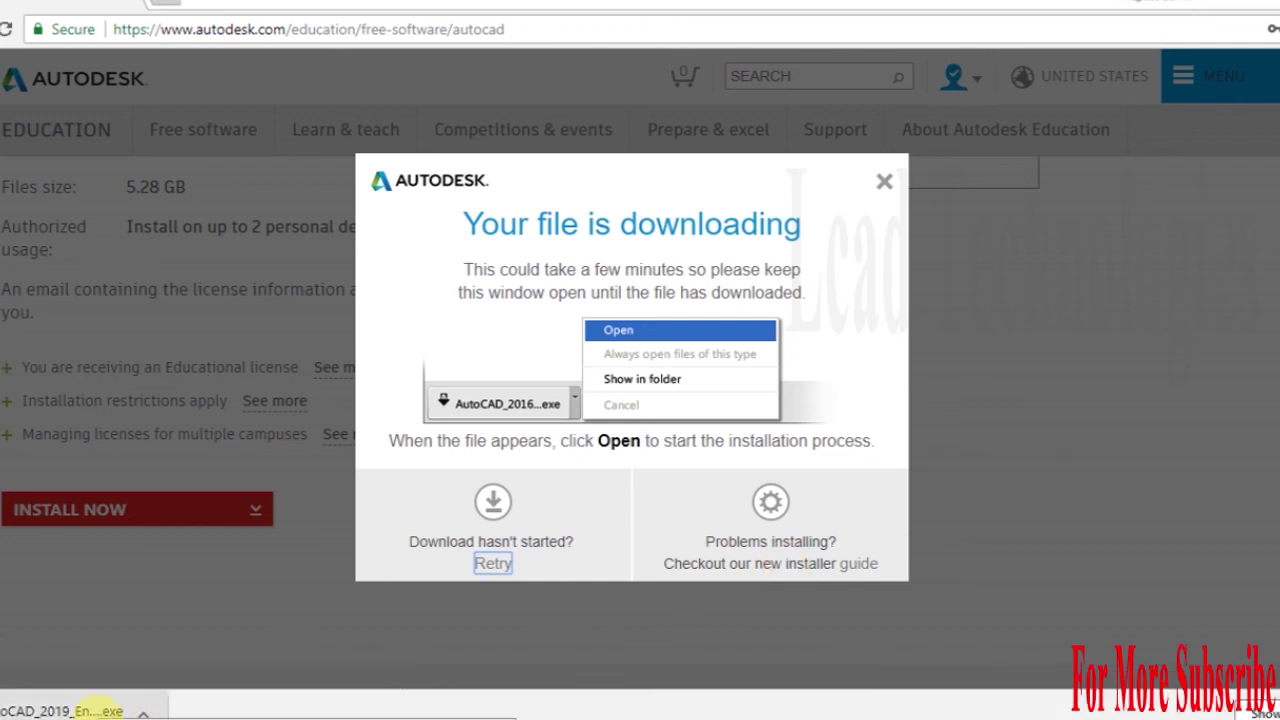
# Launch the downloaded AutoCAD_2019 .exe from the browser's download bar
pyautogui.click(101, 705)
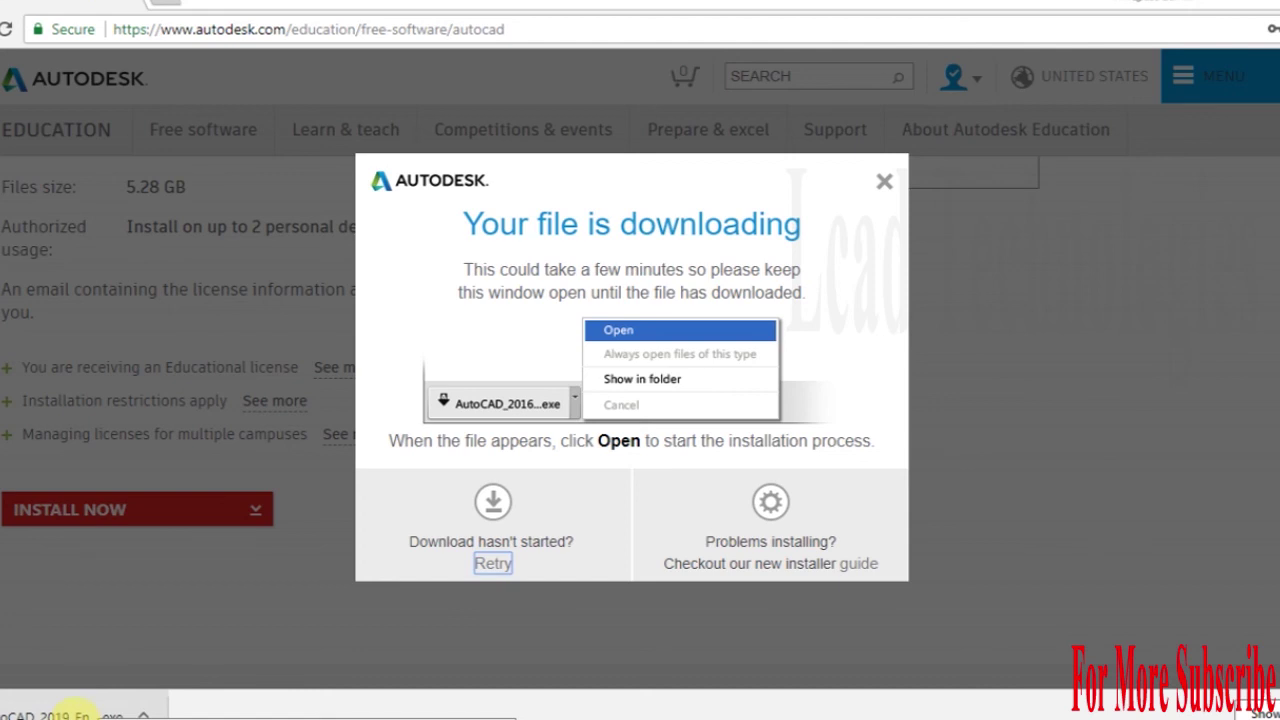
pyautogui.click(88, 706)
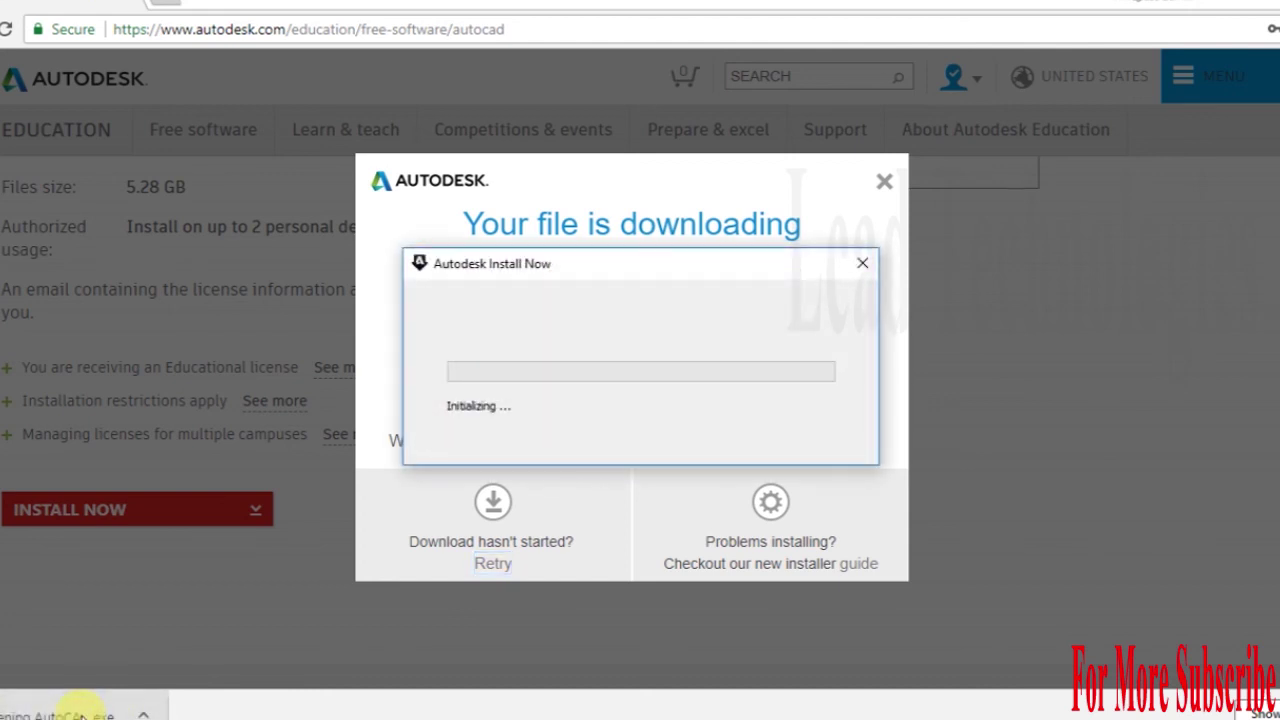